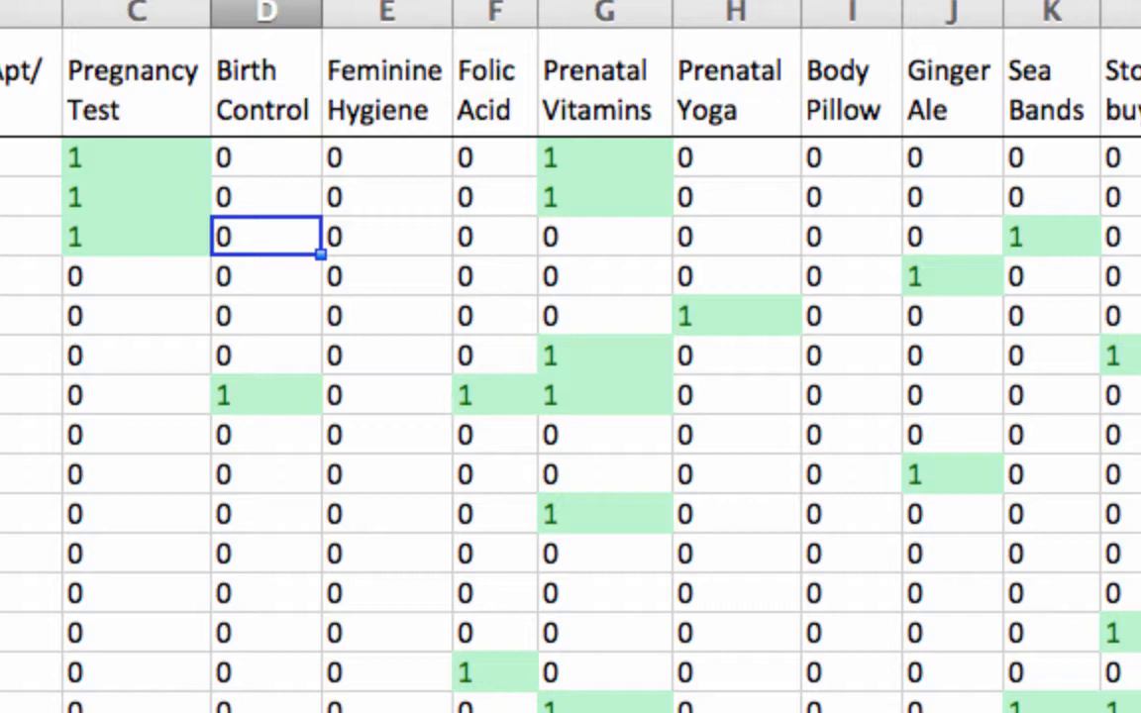
# Step: Examine the purchase indicator columns of the training data, from Pregnancy Test and Birth Control through Stopped buying ciggies
pyautogui.click(294, 6)
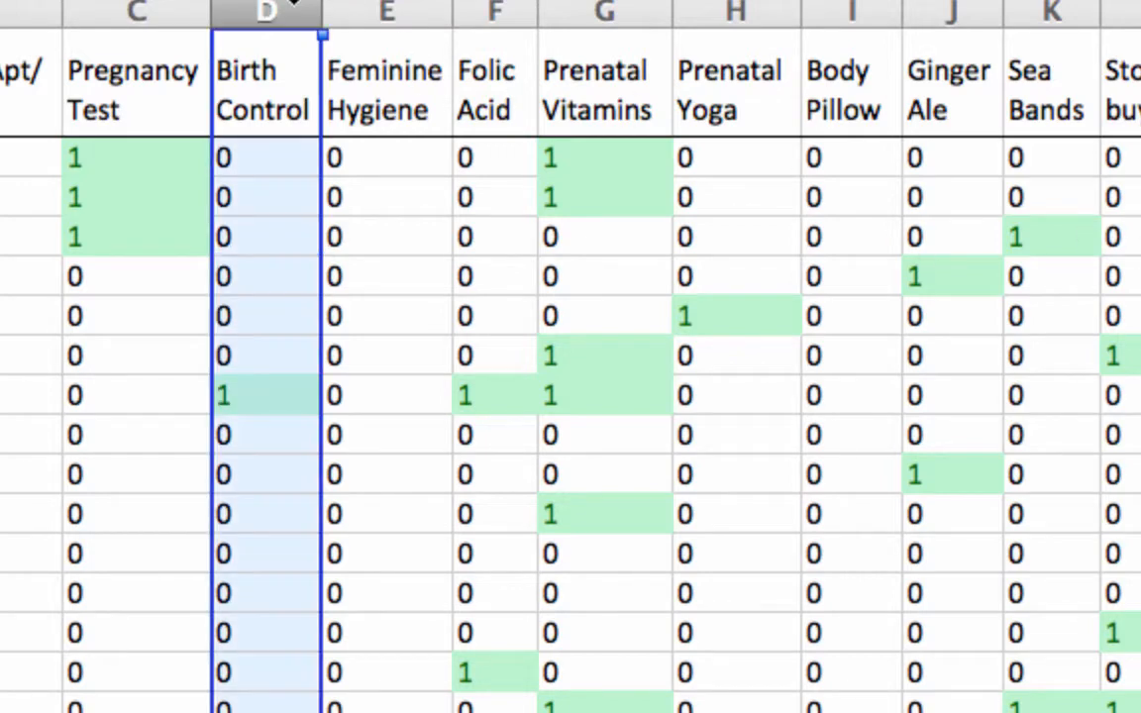
pyautogui.click(382, 10)
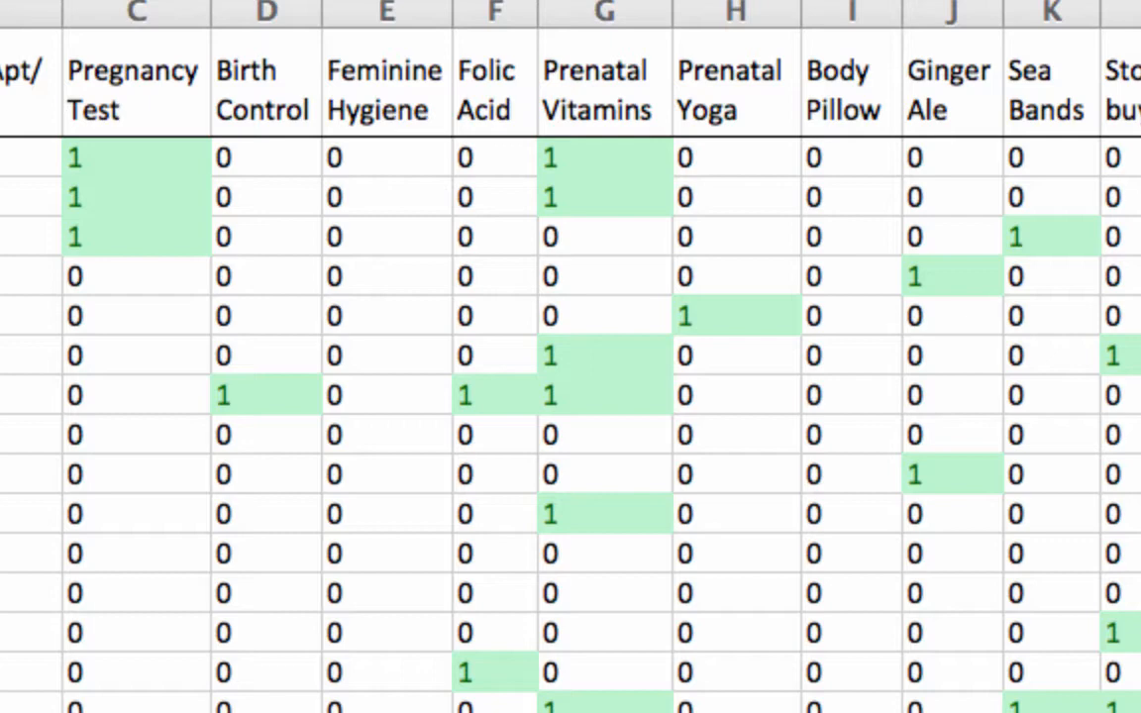
pyautogui.click(1119, 158)
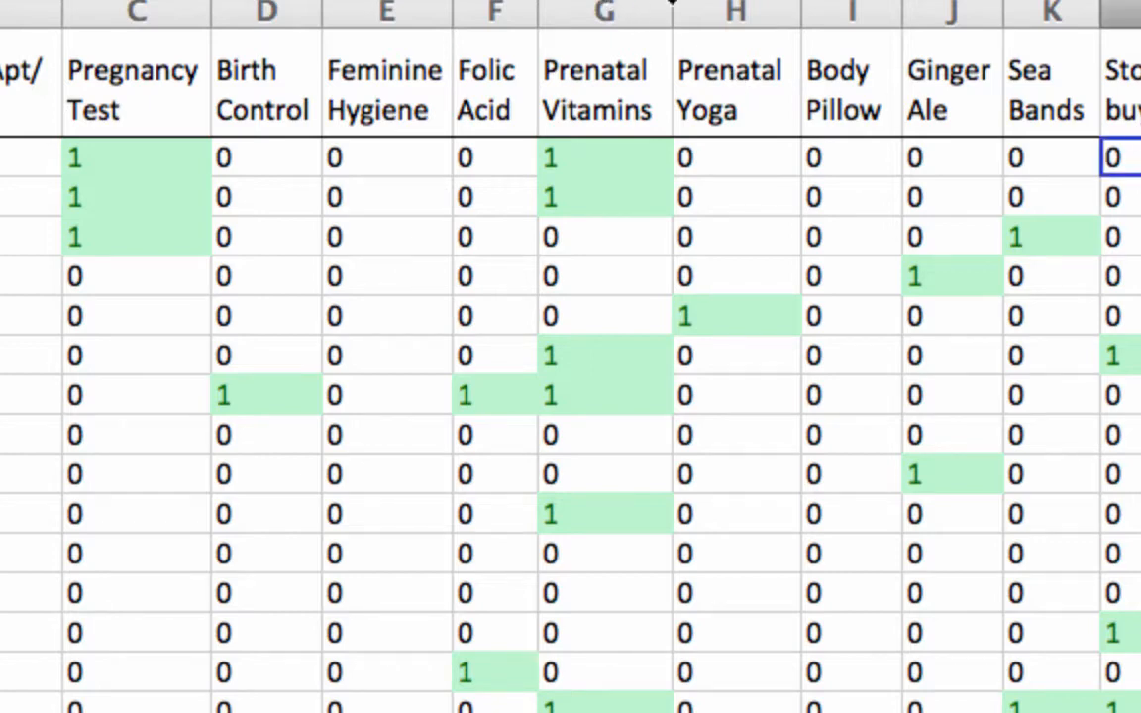
pyautogui.moveTo(605, 8); pyautogui.dragTo(1011, 13)
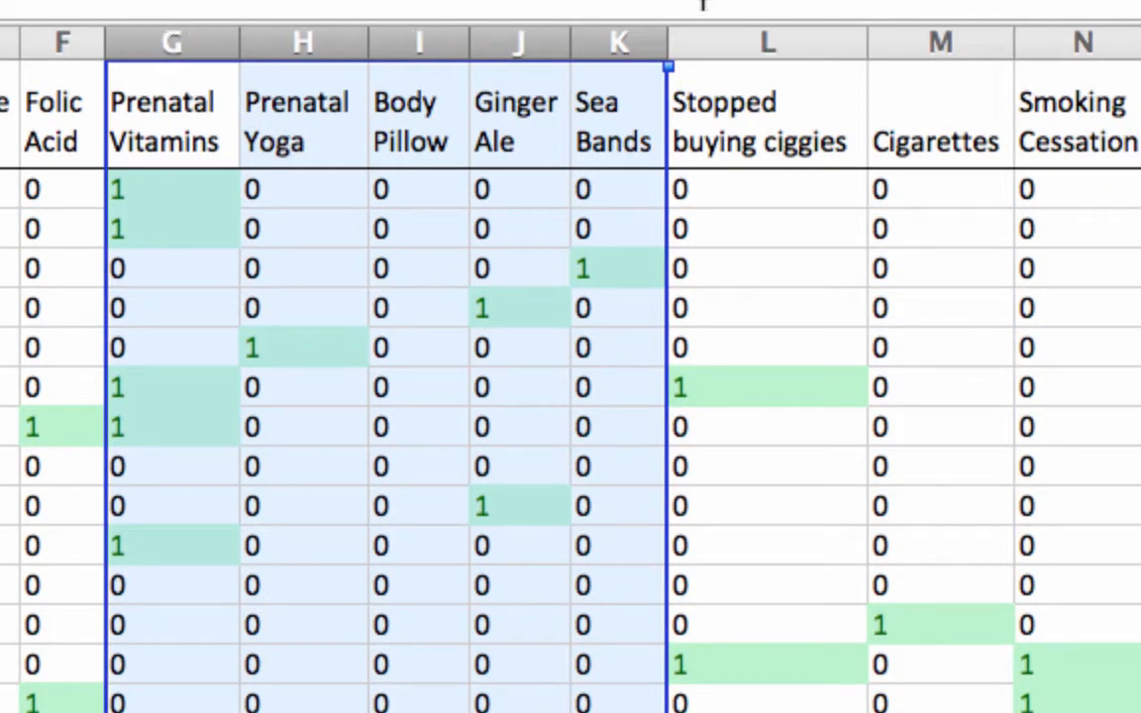
pyautogui.click(744, 30)
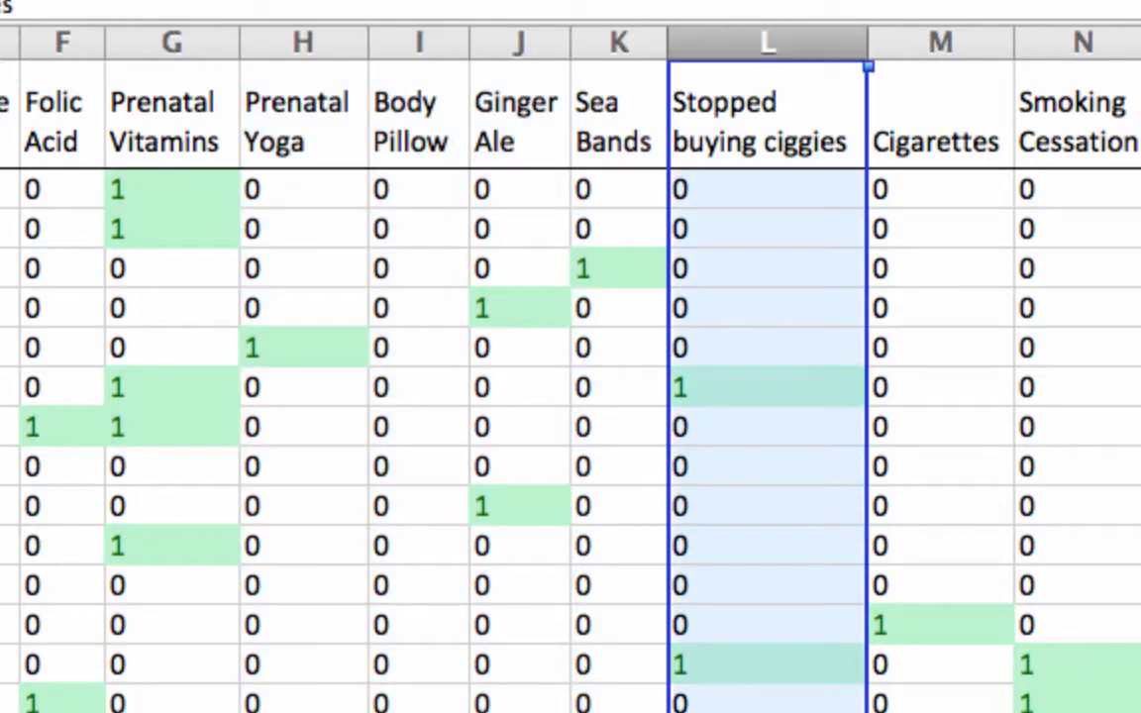
pyautogui.click(249, 180)
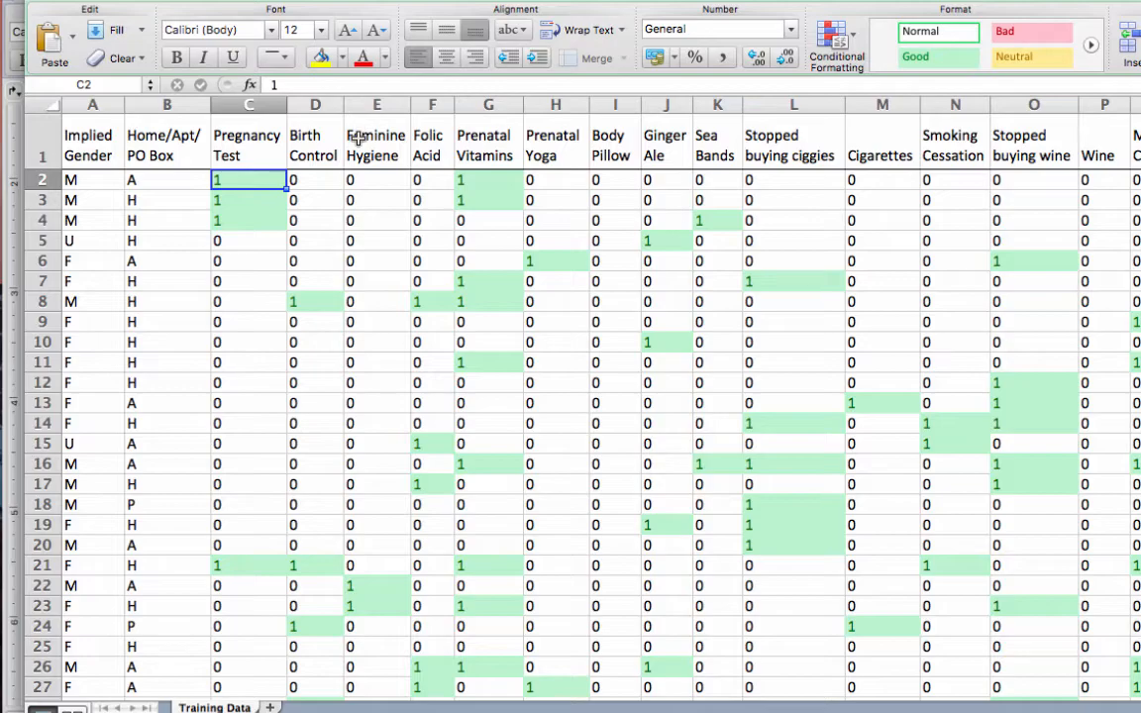
# Step: Examine the category codes in the Implied Gender and Home/Apt/PO Box columns at a larger magnification
pyautogui.click(92, 103)
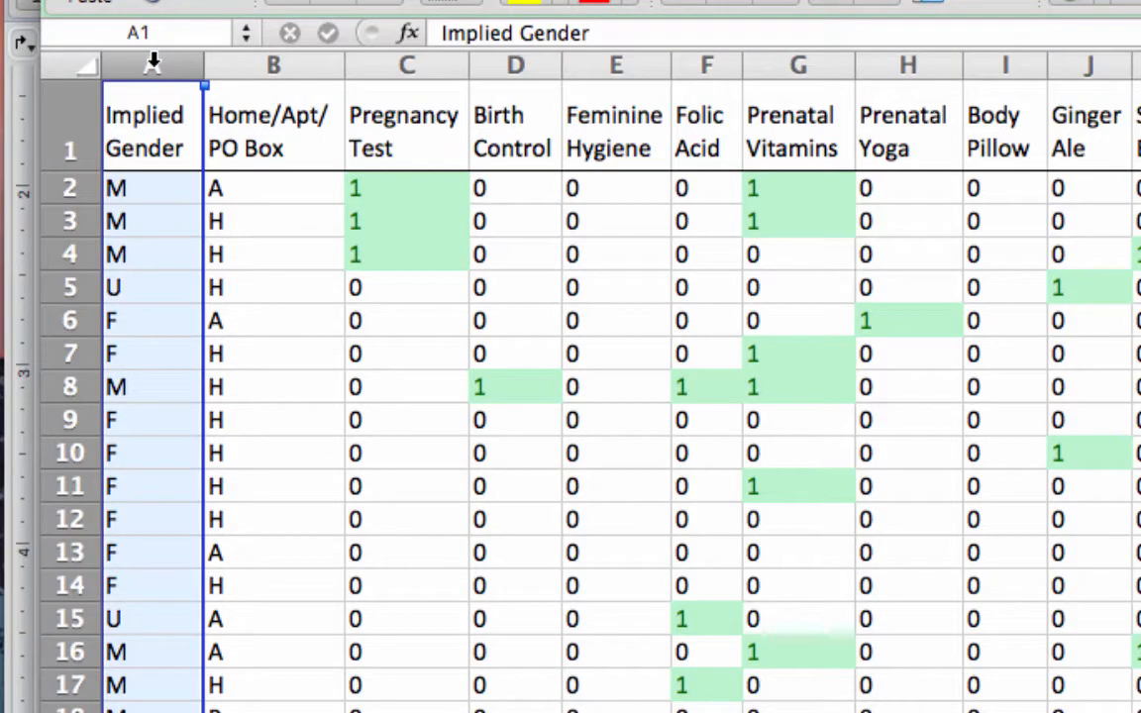
pyautogui.click(282, 67)
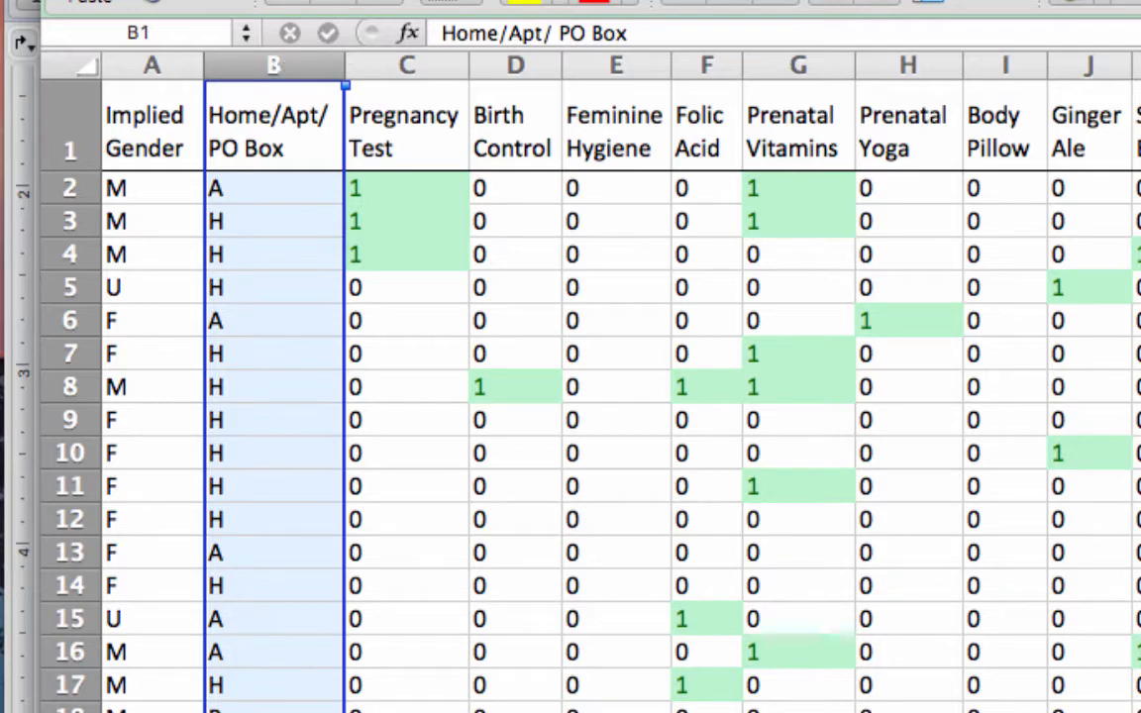
pyautogui.click(1055, 1)
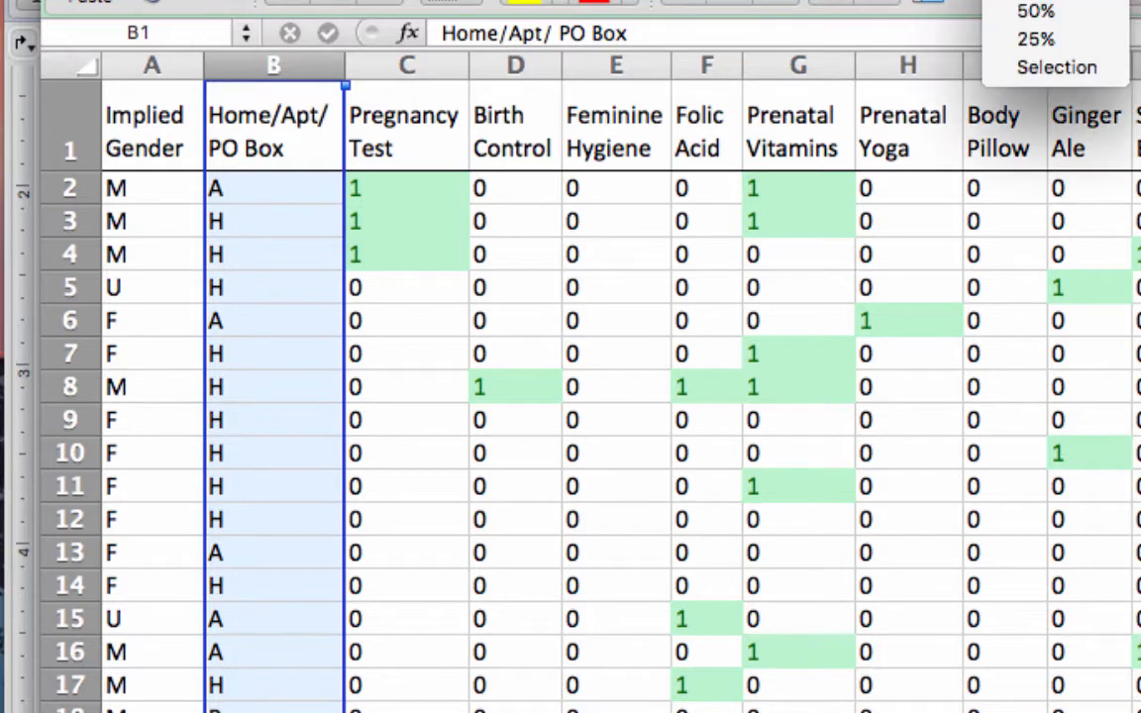
pyautogui.click(1038, 1)
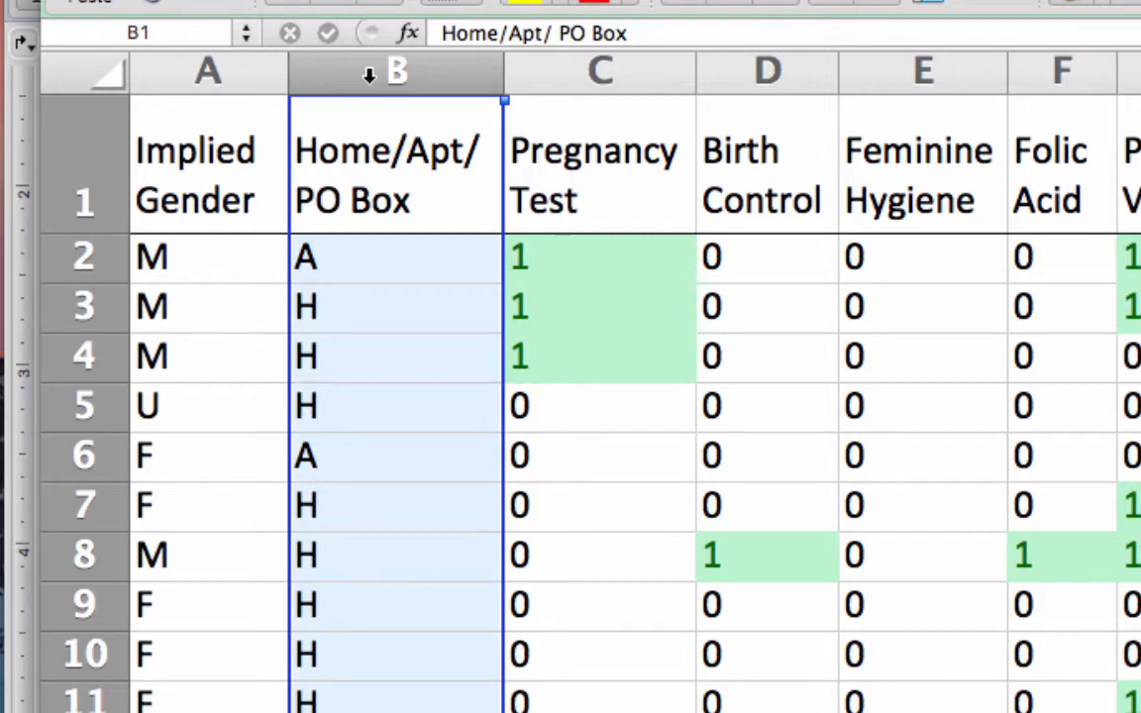
pyautogui.click(187, 266)
pyautogui.click(152, 401)
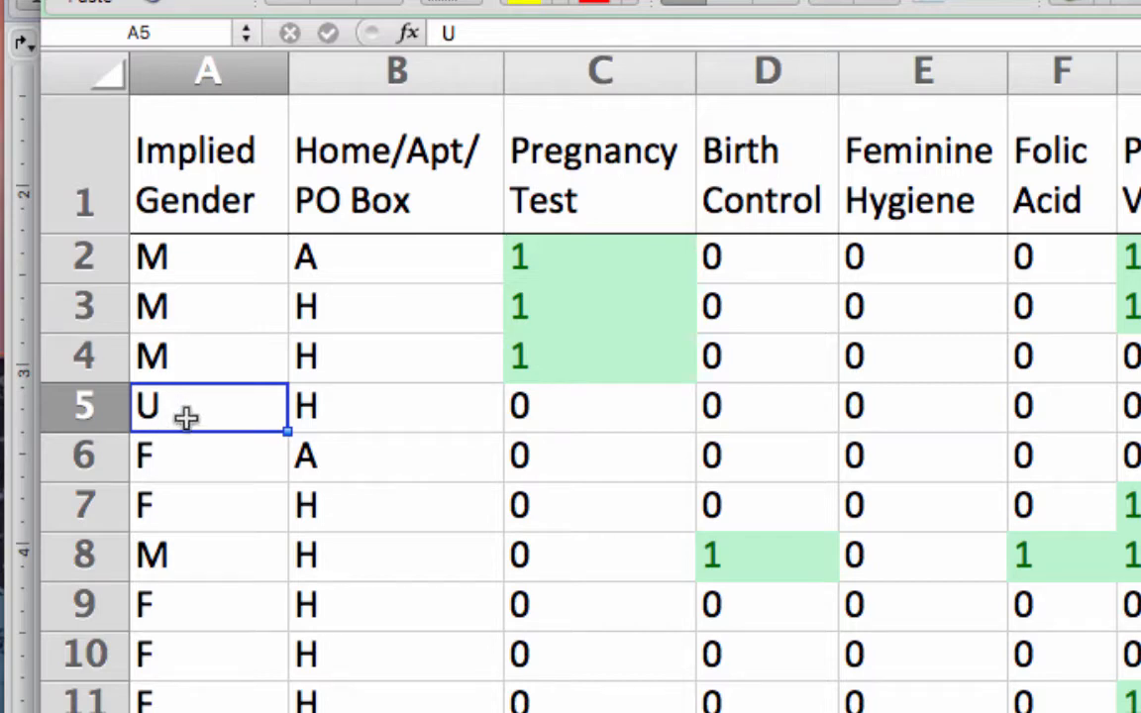
pyautogui.click(356, 152)
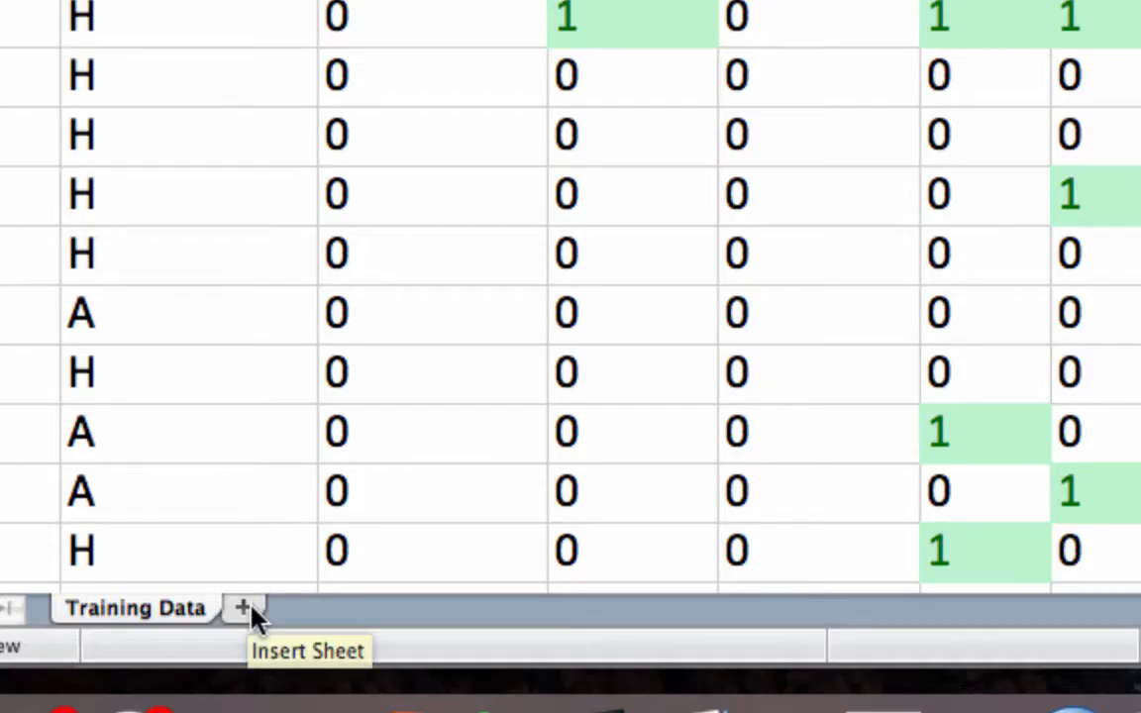
# Step: Insert a new sheet after Training Data and name it "Data with dummy vars"
pyautogui.click(244, 609)
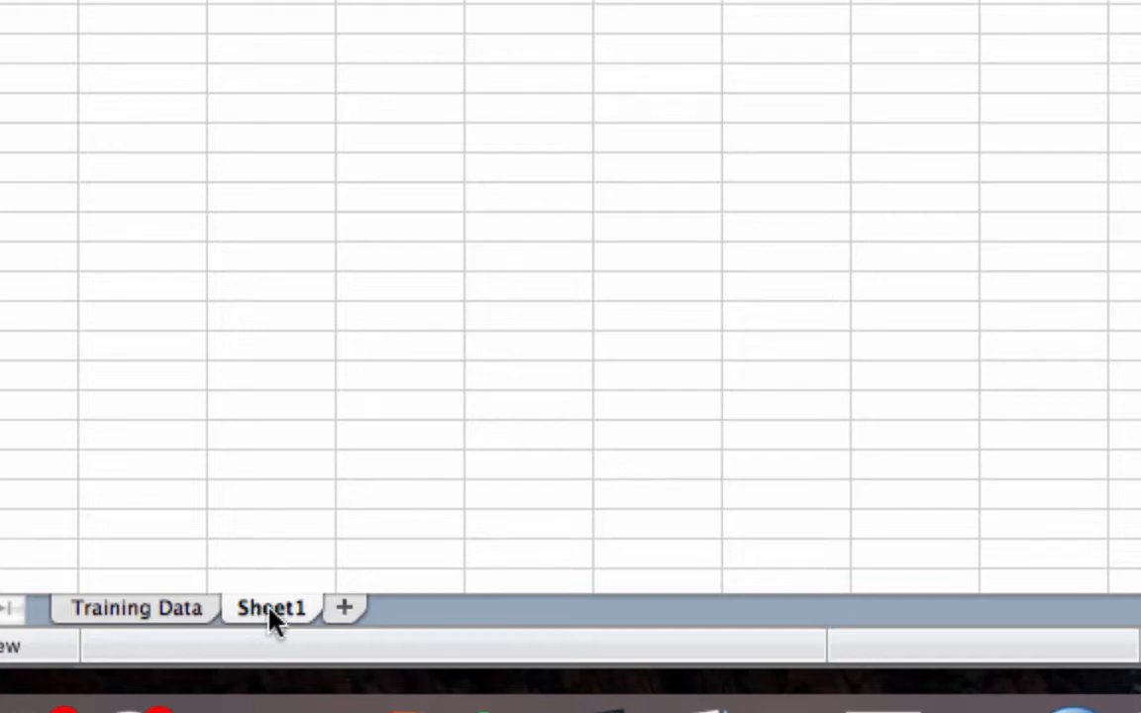
pyautogui.doubleClick(275, 619)
pyautogui.write('Data wi')
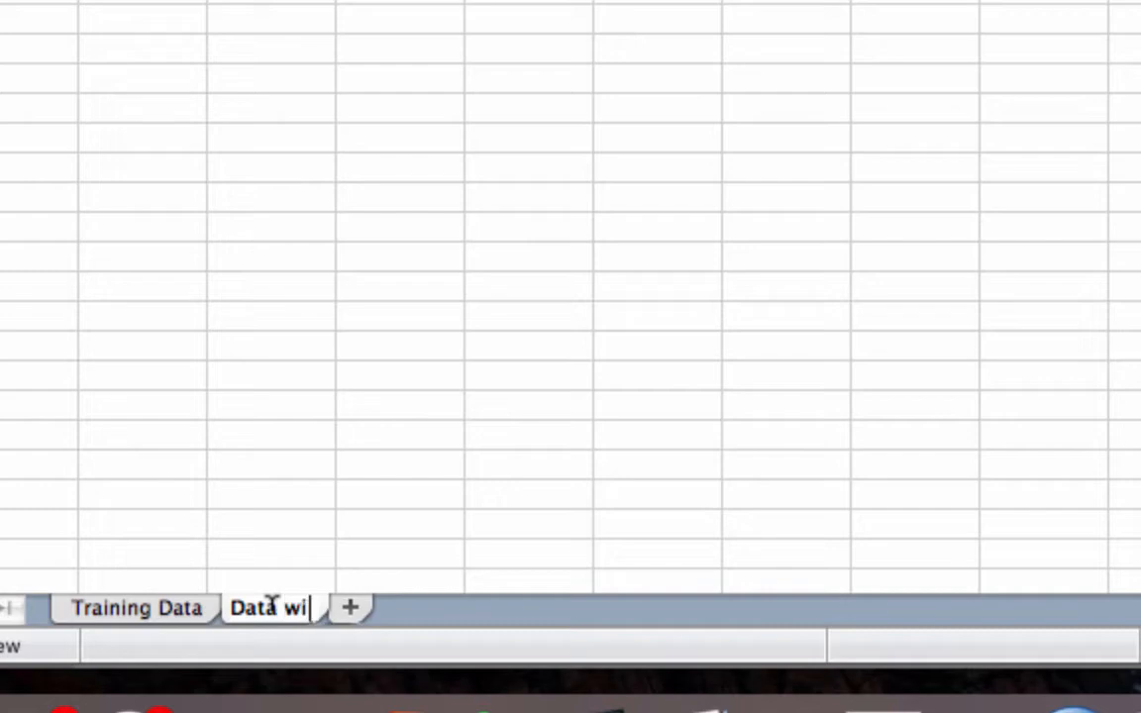
pyautogui.write('th dummy va')
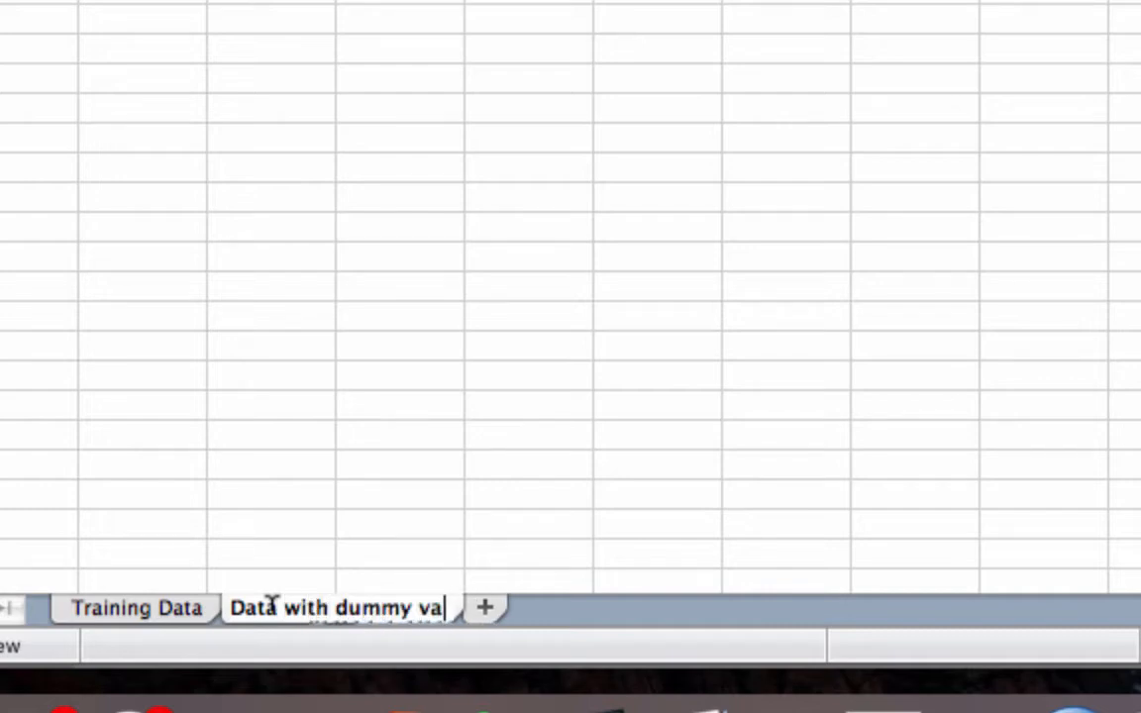
pyautogui.write('rs')
pyautogui.press('Return')
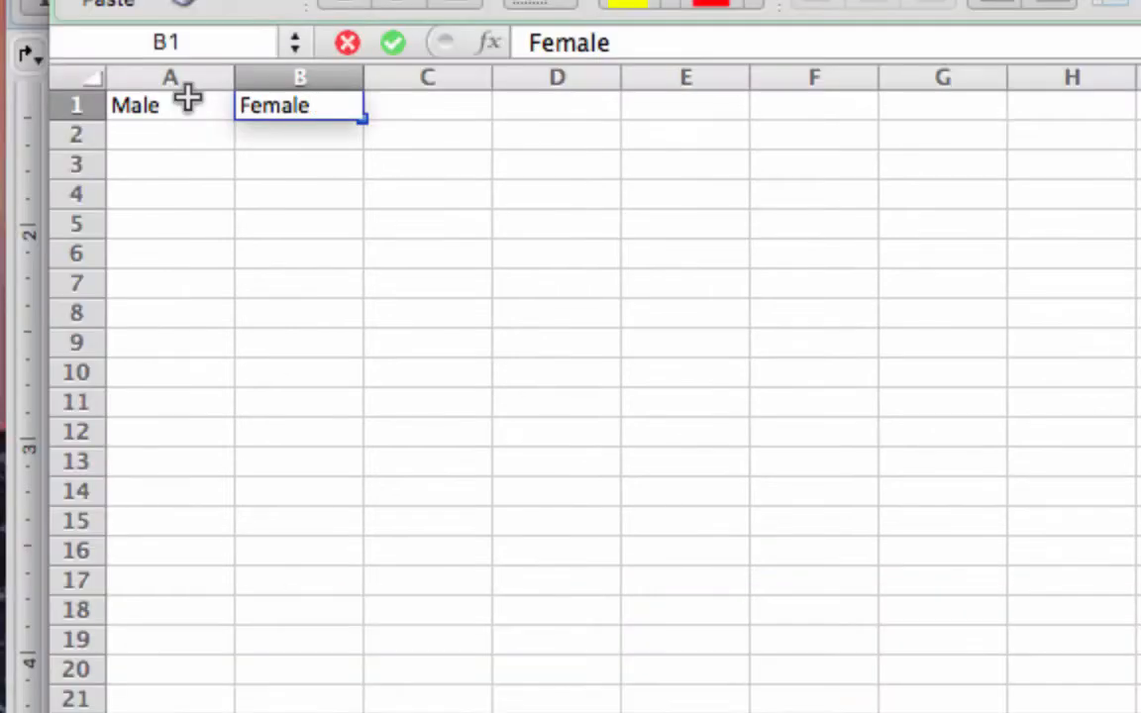
# Step: Enter the dummy variable headers Male, Female, Home and Apt across cells A1 to D1
pyautogui.press('Tab')
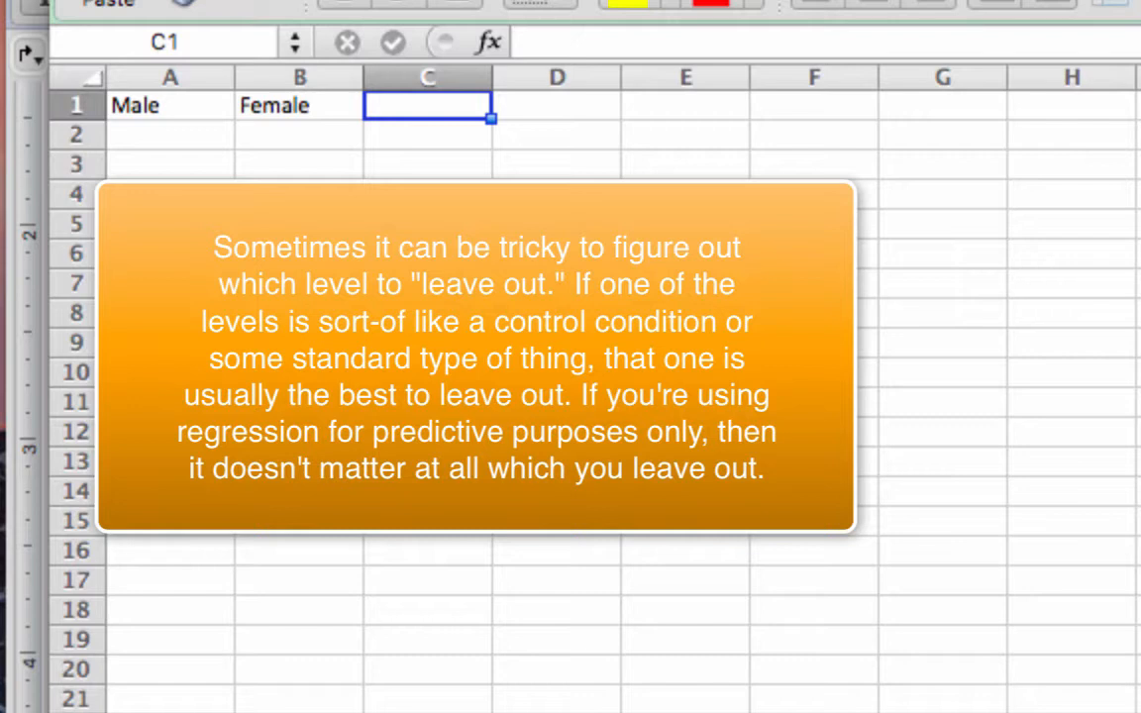
pyautogui.write('Home')
pyautogui.press('Tab')
pyautogui.write('Ap')
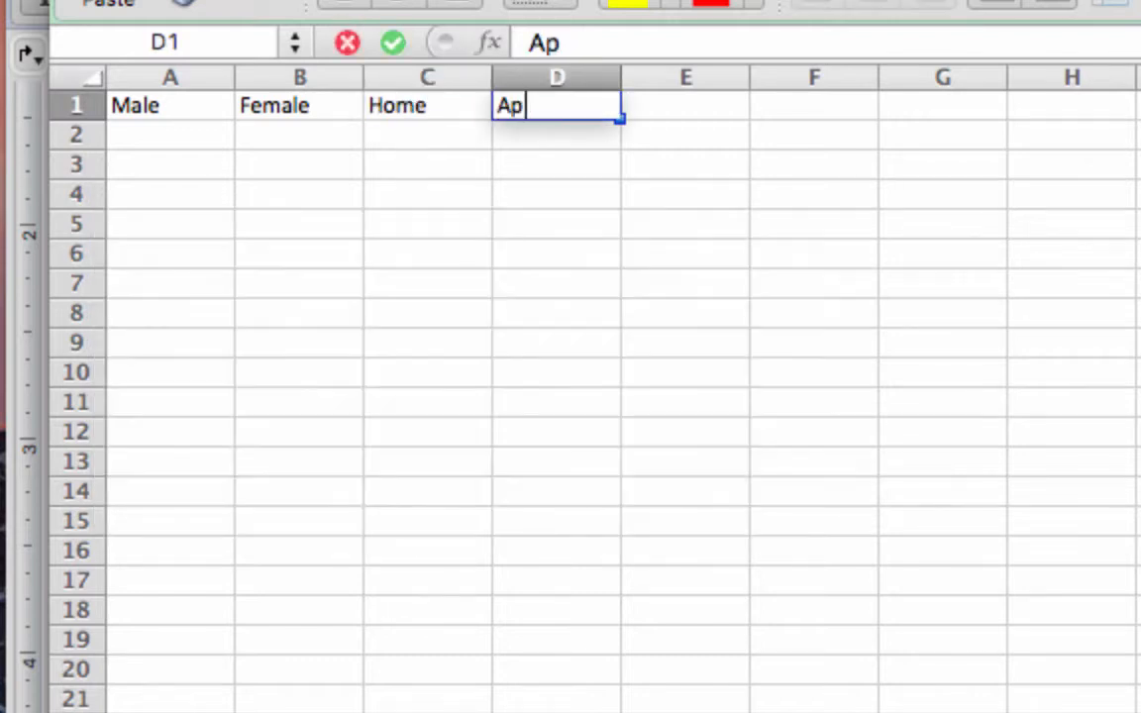
pyautogui.write('t')
pyautogui.press('Return')
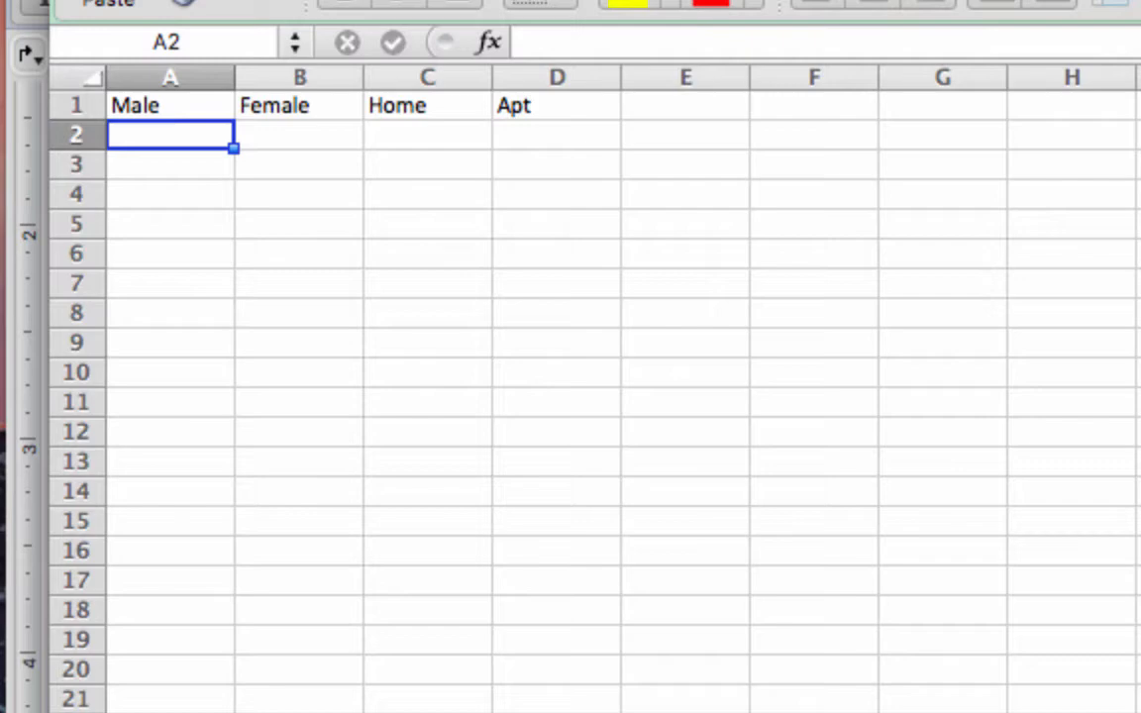
# Step: Enter the formula =IF('Training Data'!A2="M", 1, 0) in cell A2 of the Male column
pyautogui.write('=if')
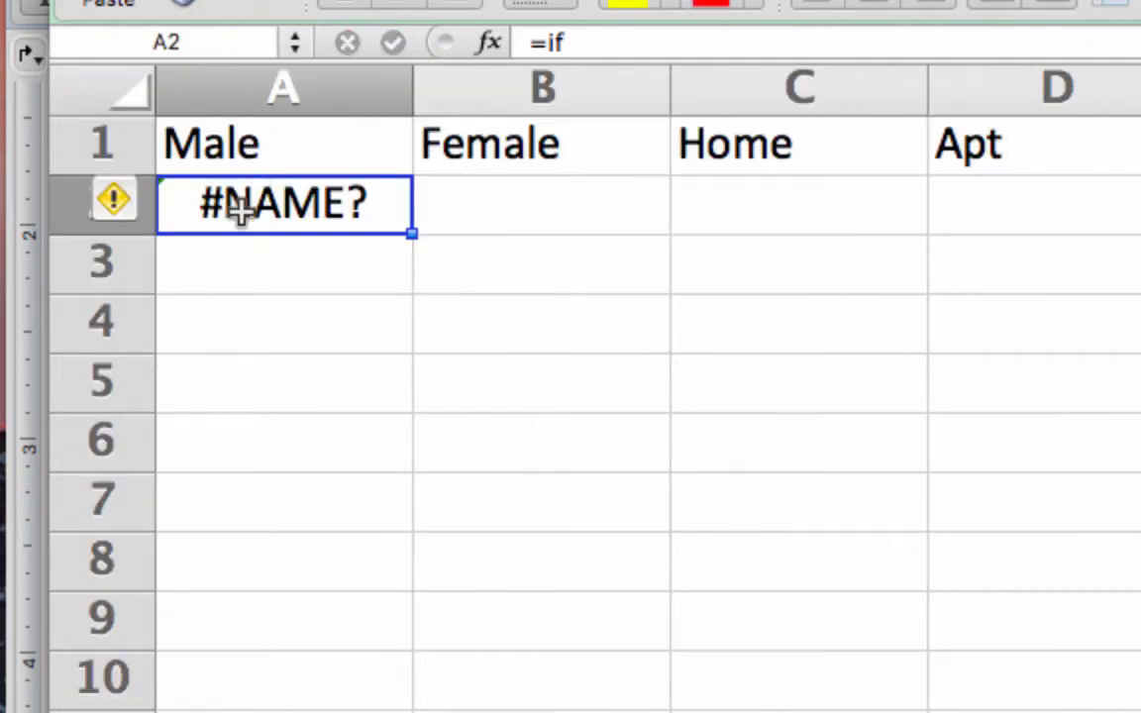
pyautogui.write('=if')
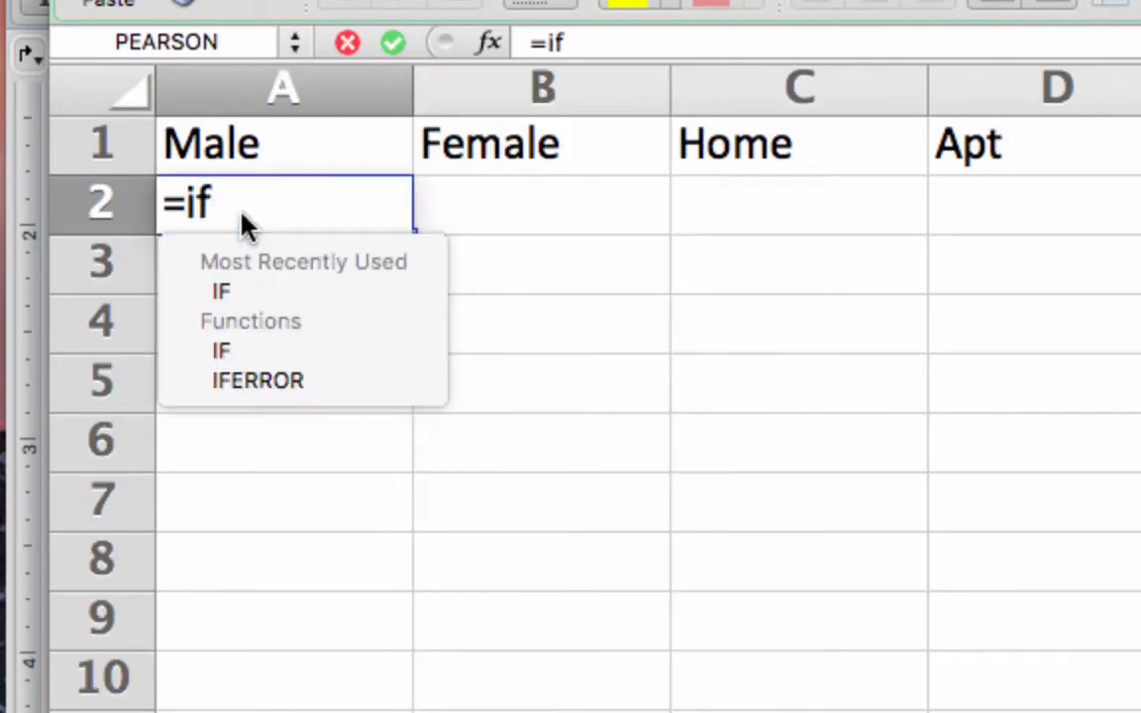
pyautogui.write('(')
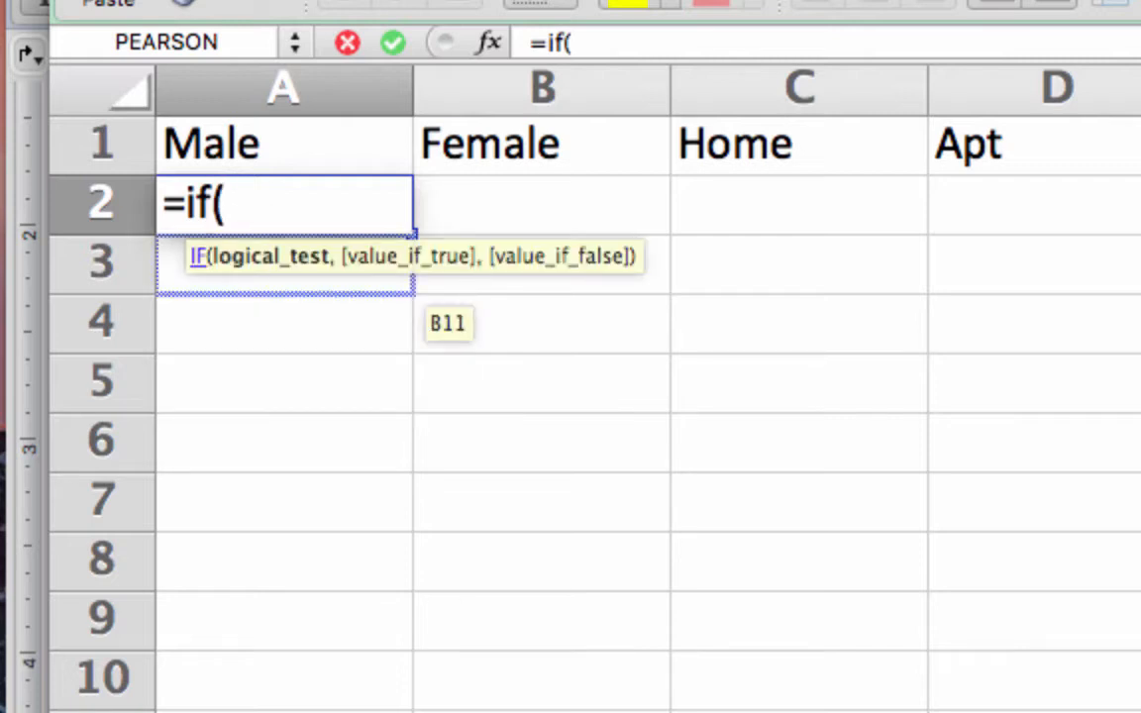
pyautogui.click(463, 708)
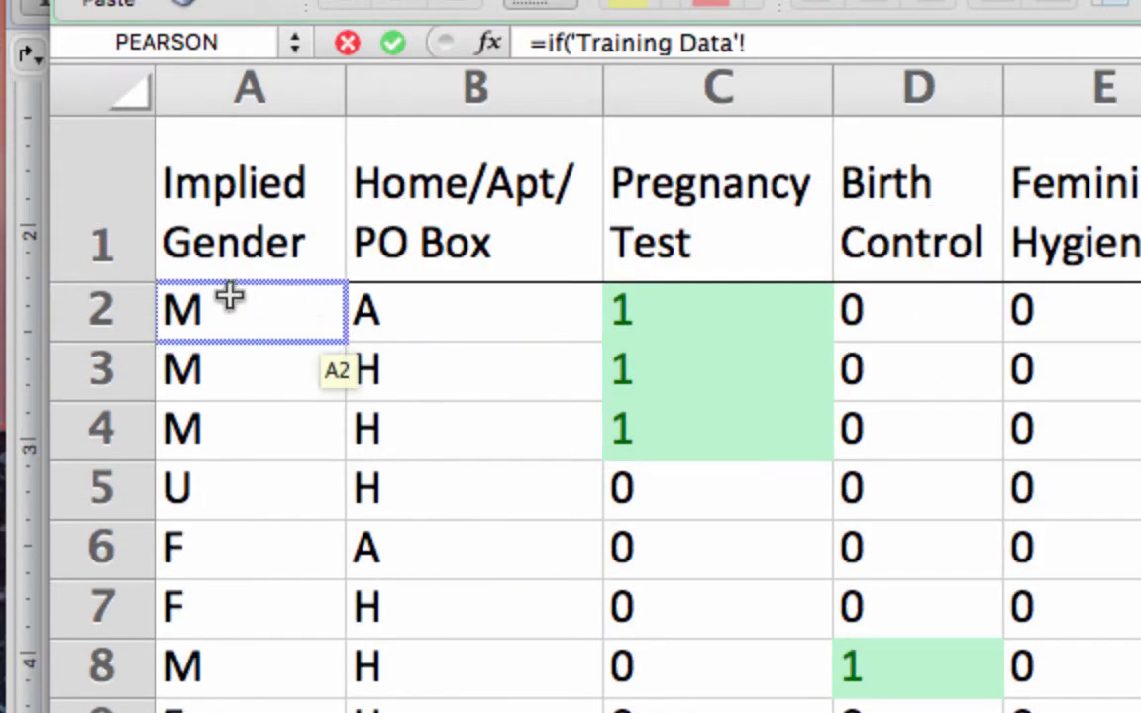
pyautogui.click(228, 298)
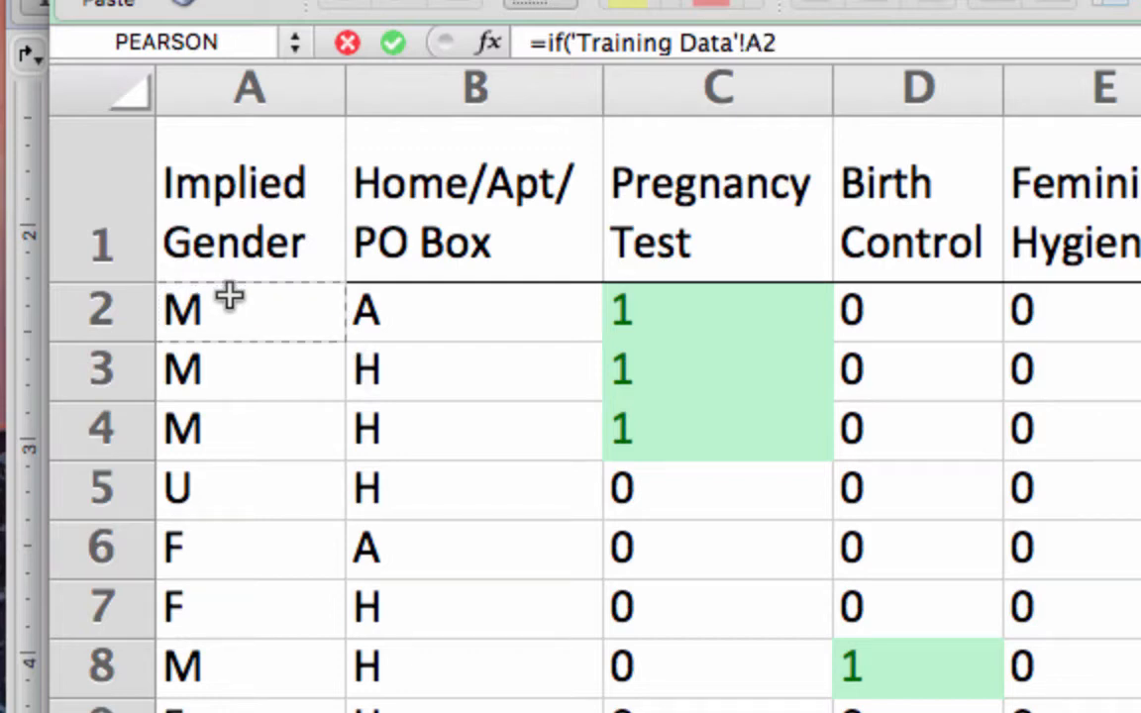
pyautogui.write('="')
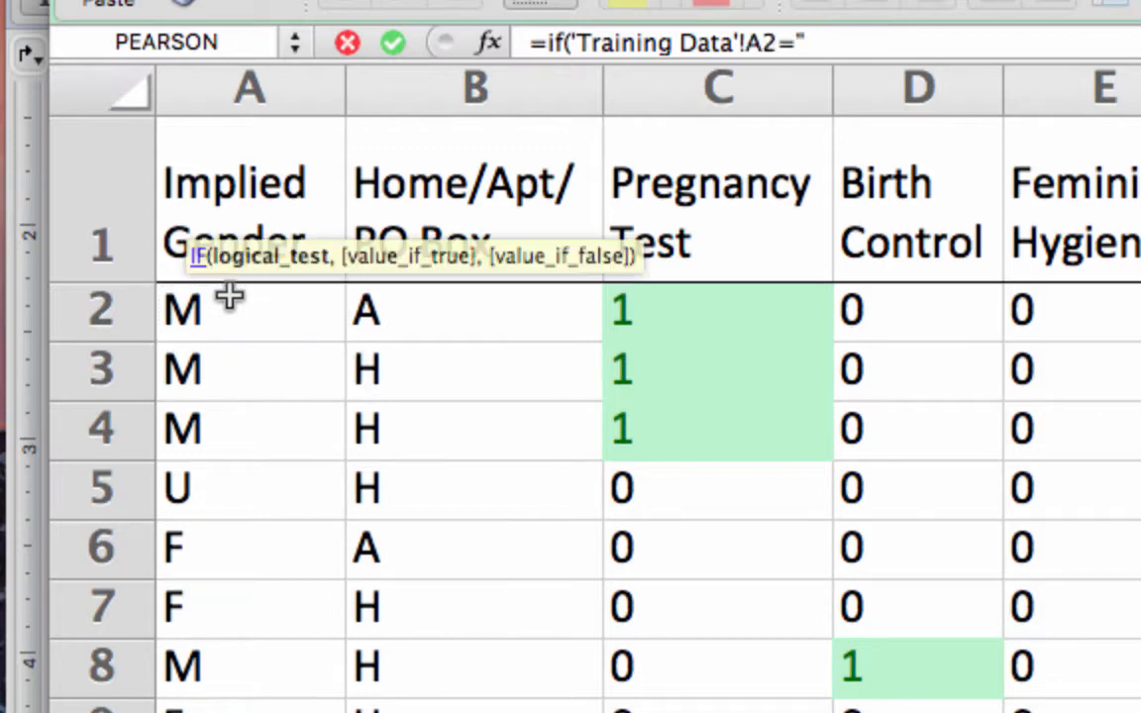
pyautogui.write('M", 1,')
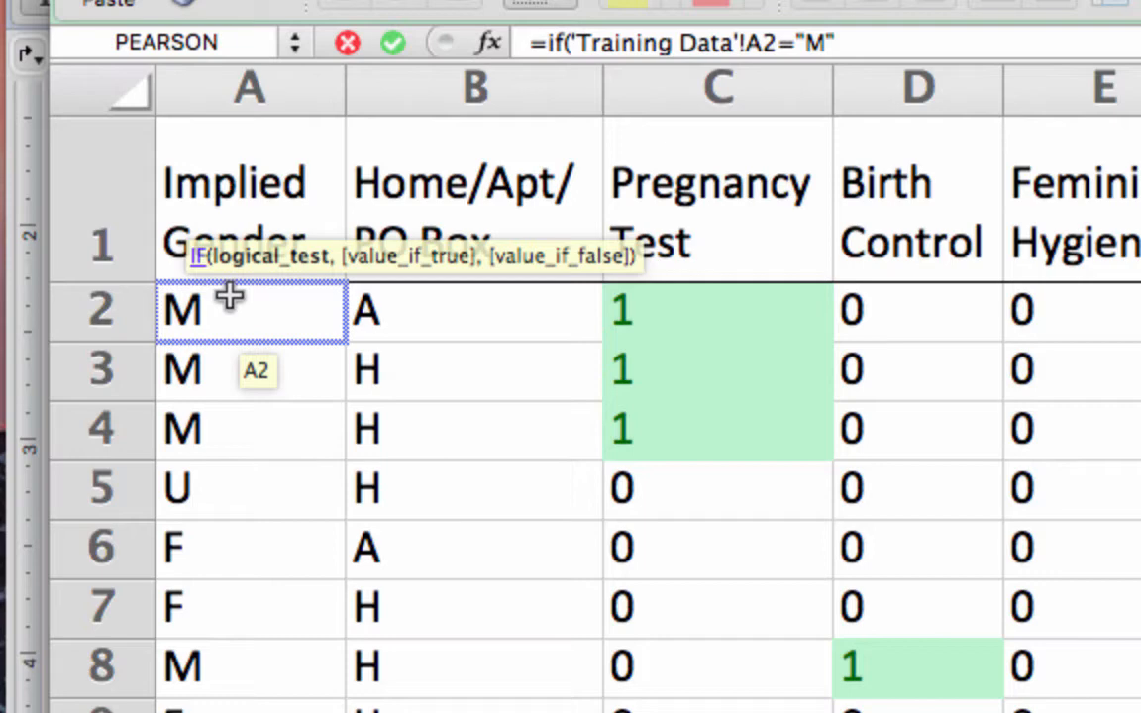
pyautogui.write(' 0)')
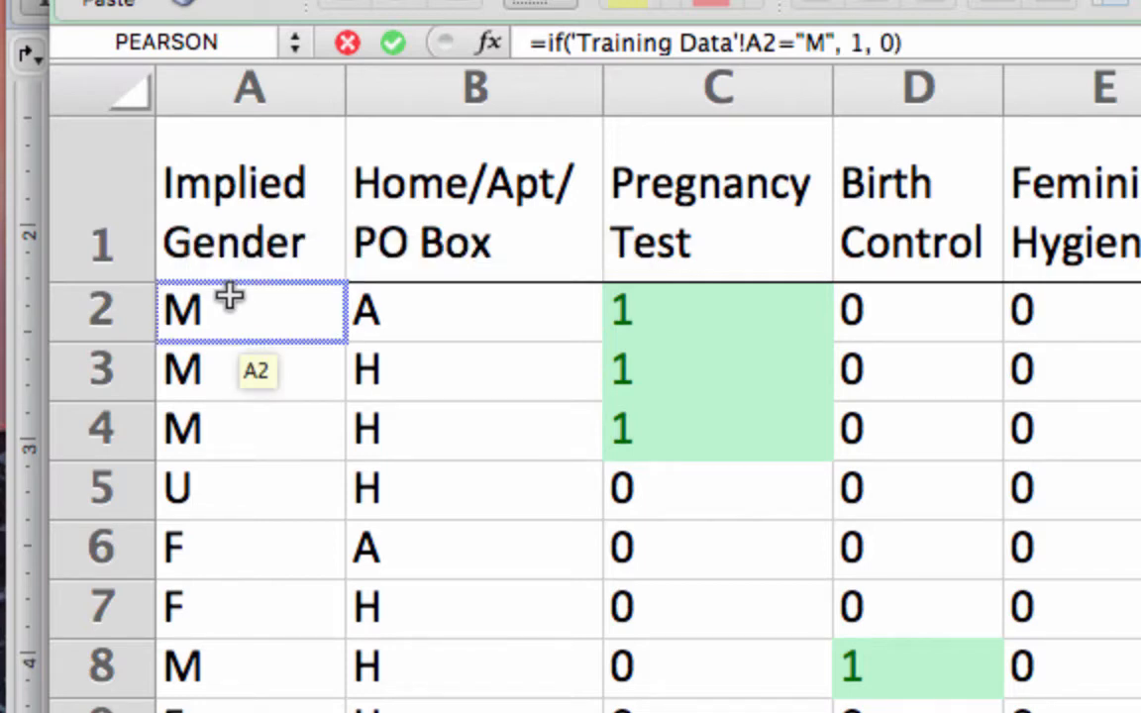
pyautogui.press('Return')
pyautogui.click(326, 214)
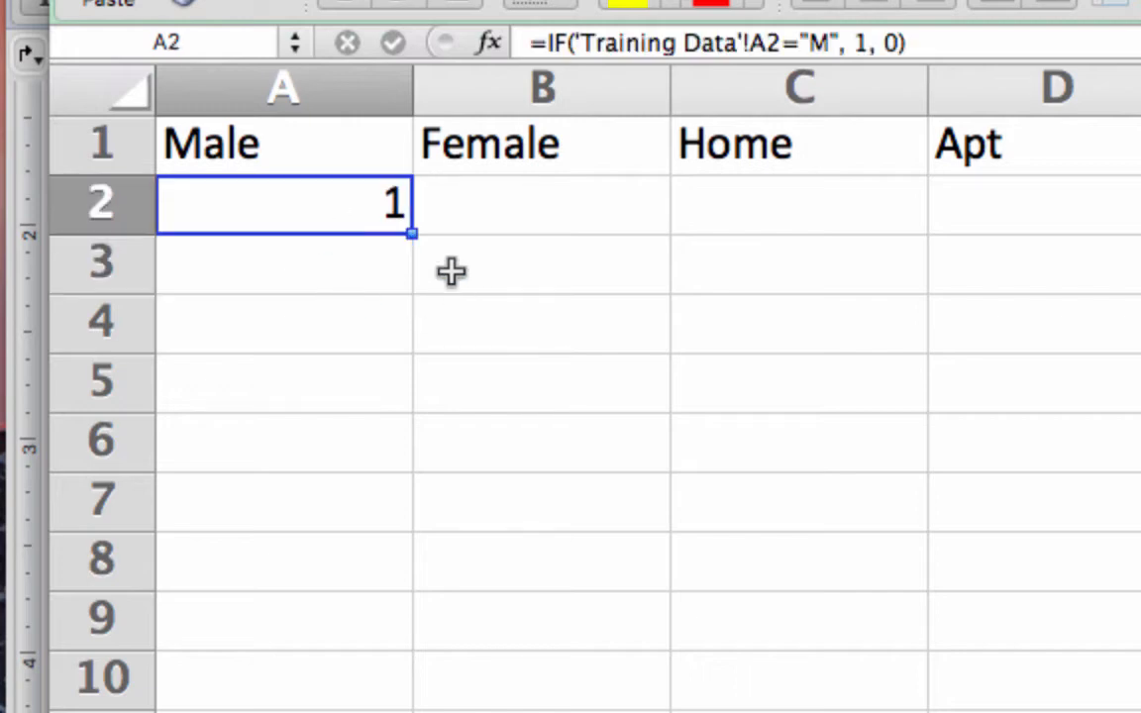
# Step: Fill the Male formula from A2 down through row 1001
pyautogui.moveTo(410, 232); pyautogui.dragTo(337, 708)
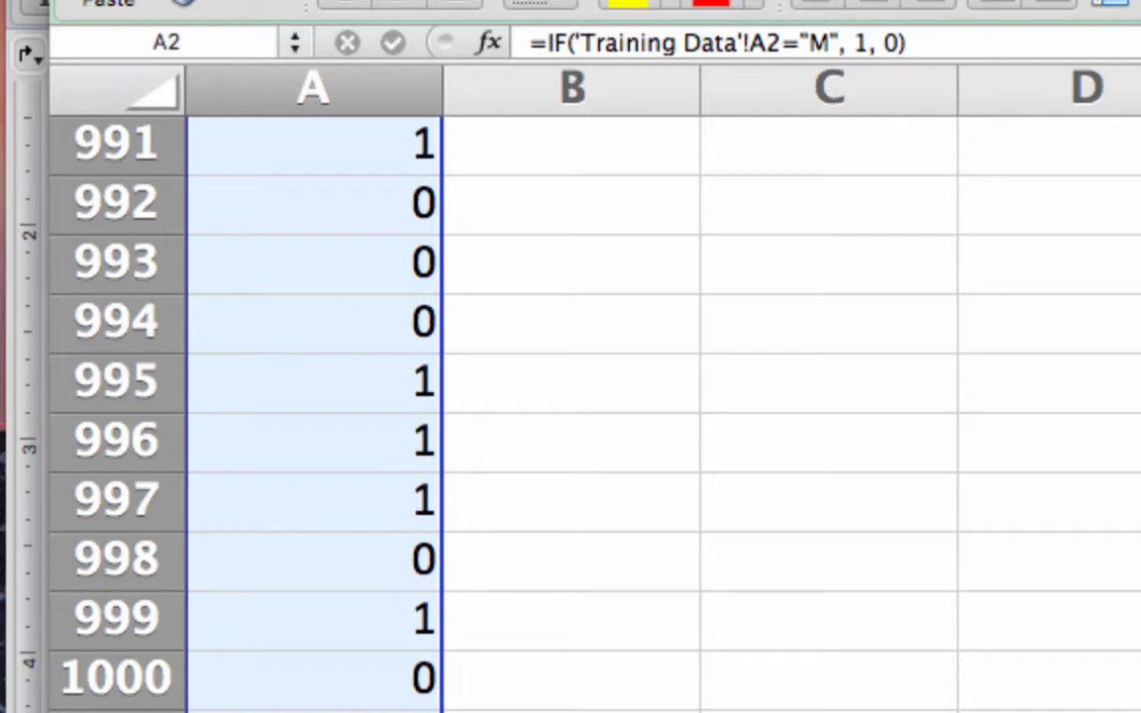
pyautogui.scroll(-3, 442, 632)
pyautogui.moveTo(443, 630); pyautogui.dragTo(426, 465)
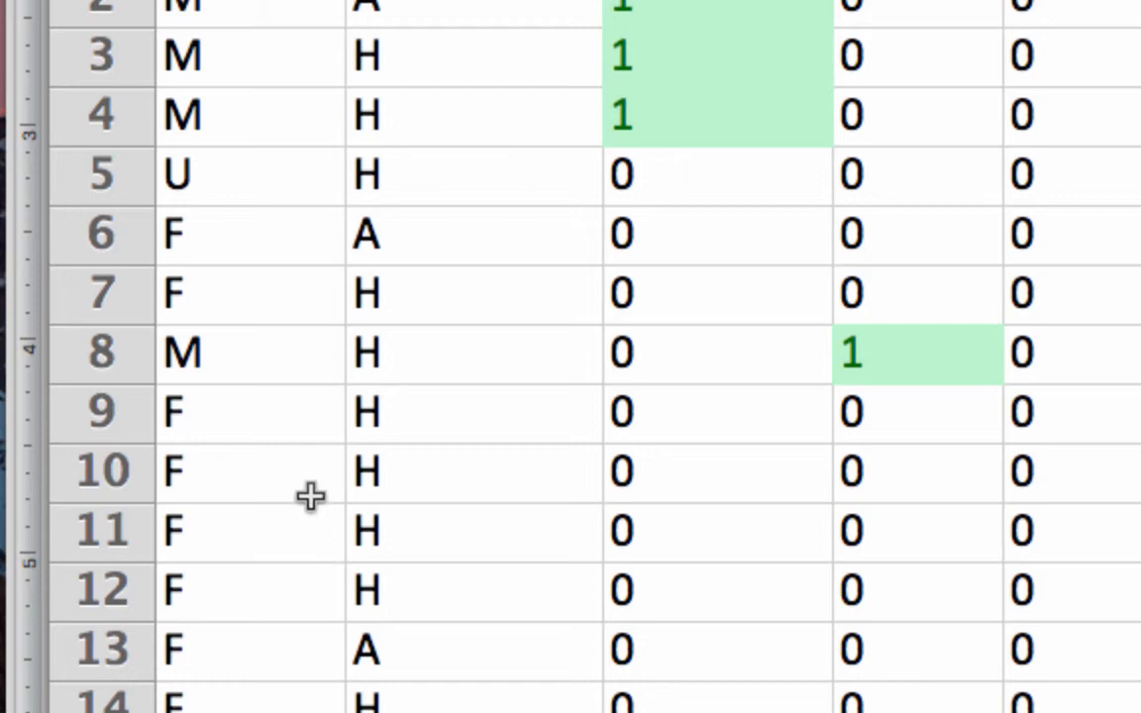
# Step: Check the last filled row of the Implied Gender column on the Training Data sheet
pyautogui.click(311, 495)
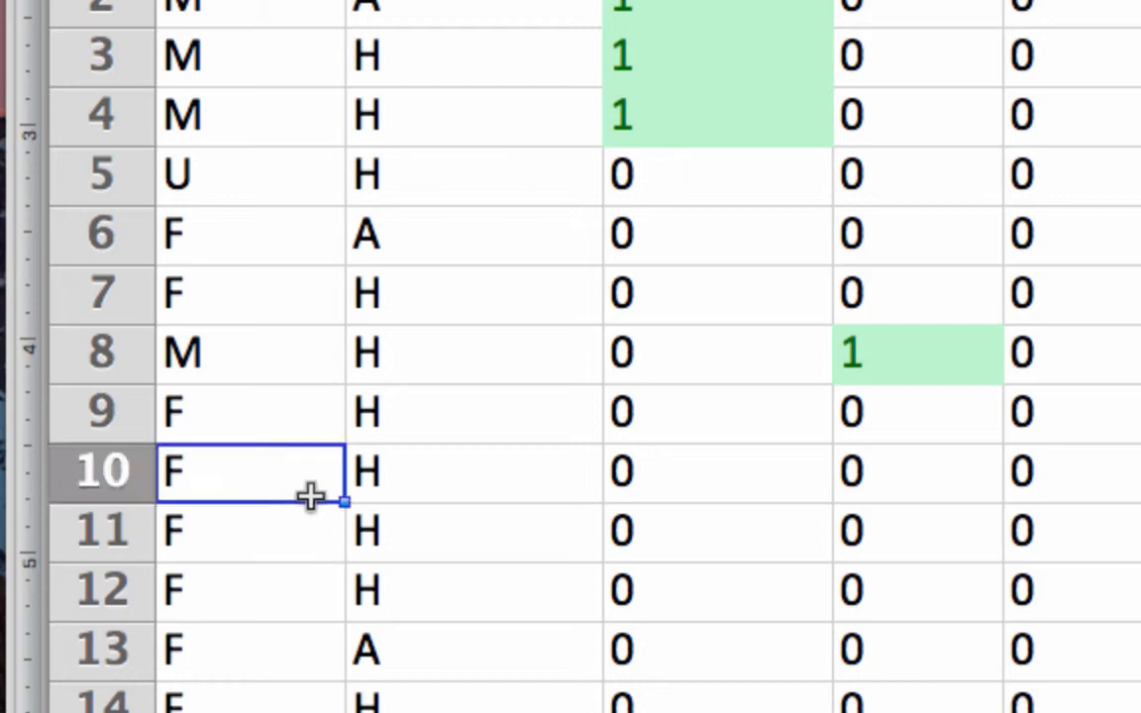
pyautogui.hotkey('ctrl', 'Down')
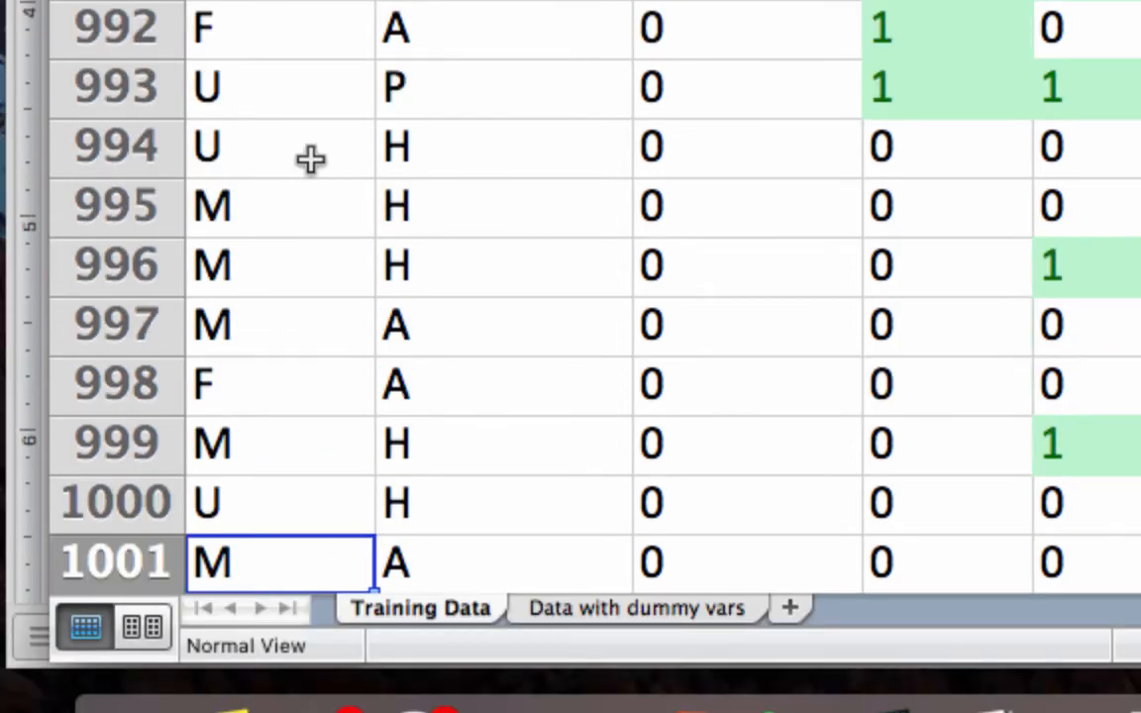
pyautogui.hotkey('ctrl', 'Up')
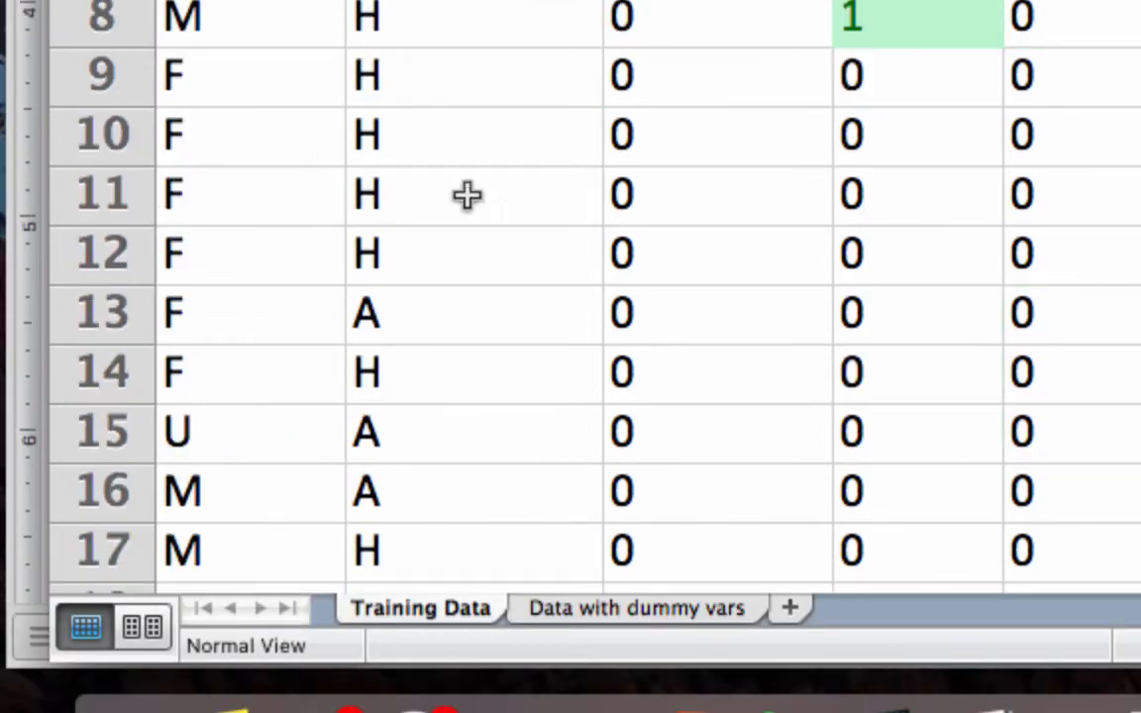
# Step: Copy the Male formula text from cell A2 of the Data with dummy vars sheet
pyautogui.click(565, 616)
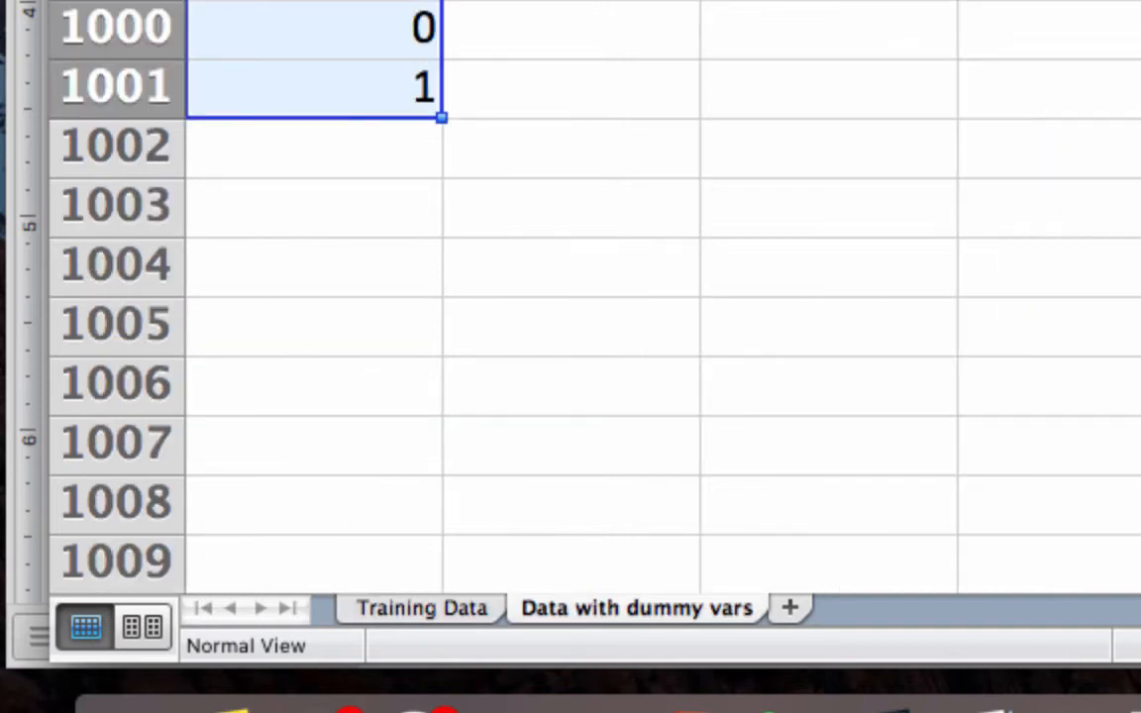
pyautogui.hotkey('ctrl', 'Up')
pyautogui.press('Down')
pyautogui.press('Right')
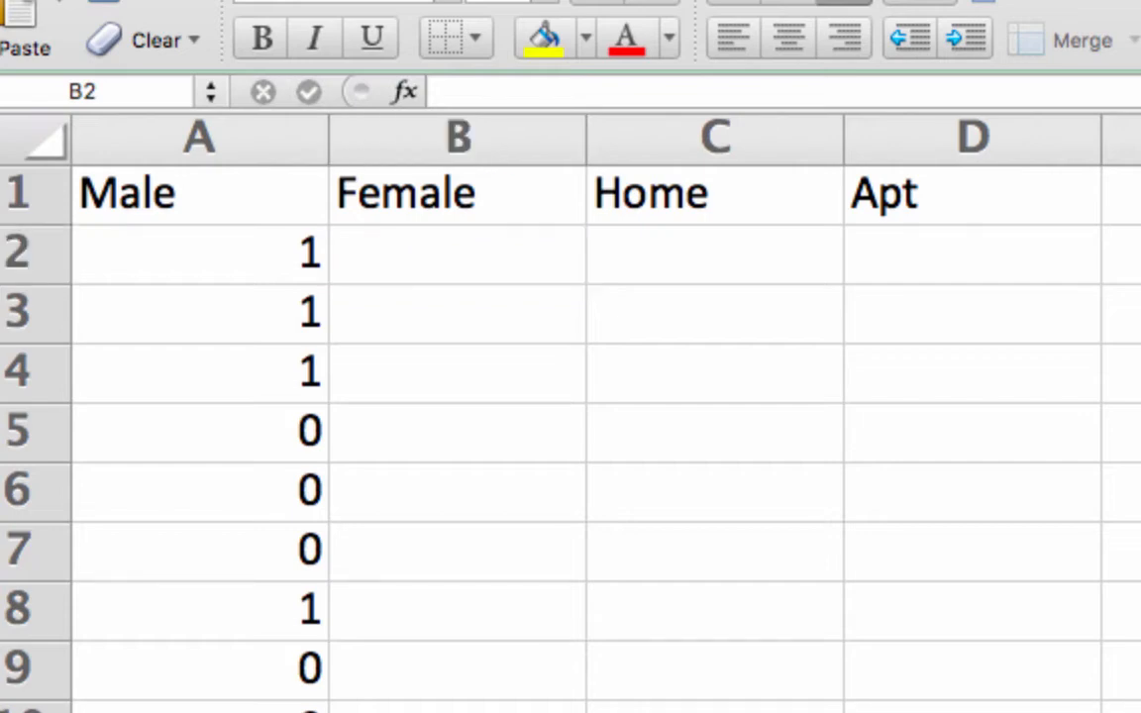
pyautogui.click(260, 260)
pyautogui.click(266, 270)
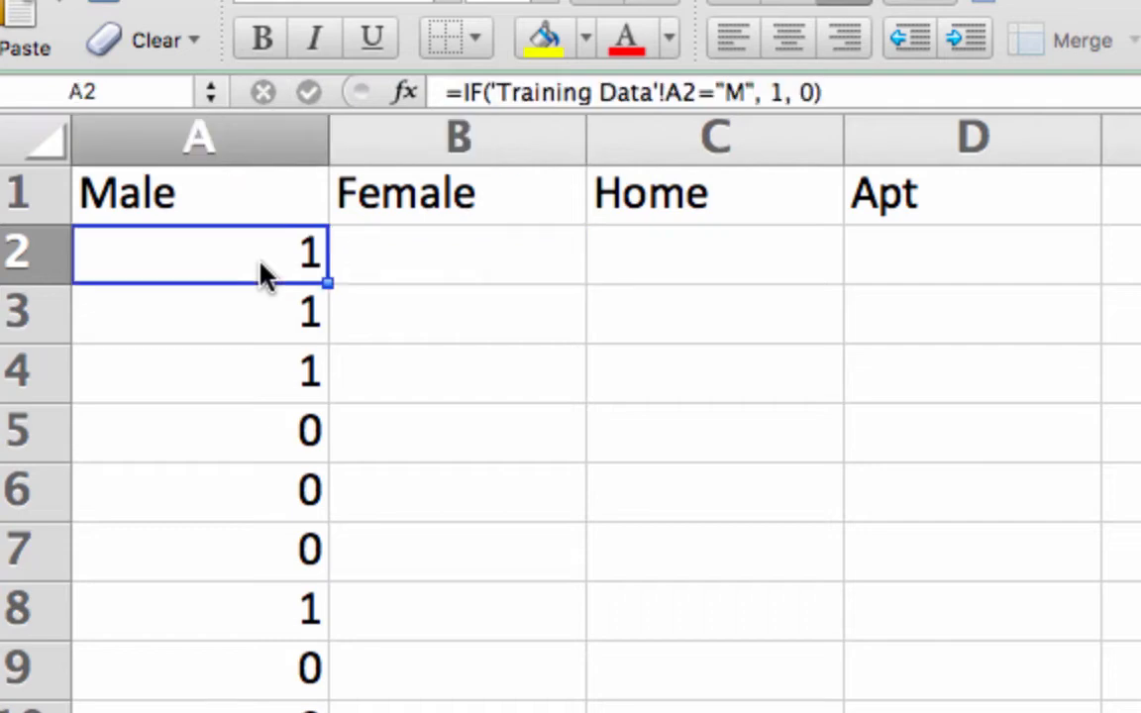
pyautogui.click(832, 91)
pyautogui.click(496, 93)
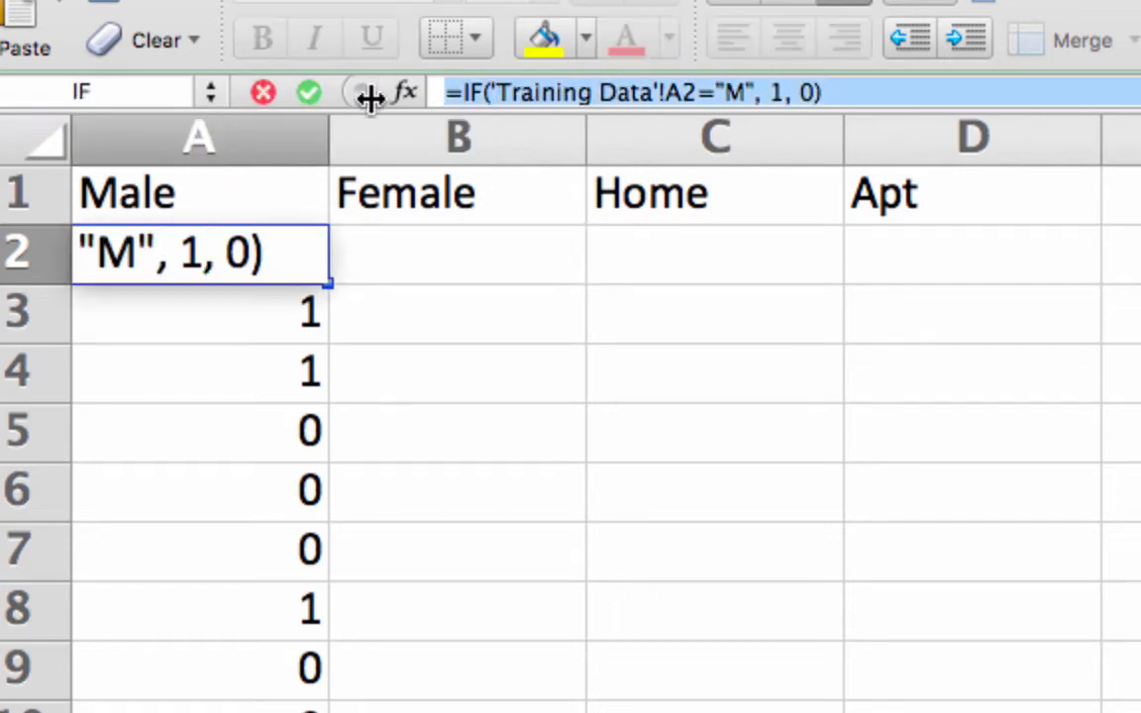
pyautogui.press('Return')
# Step: Paste the formula into B2, change its test value to "F", and fill it down the Female column
pyautogui.press('Up')
pyautogui.press('Right')
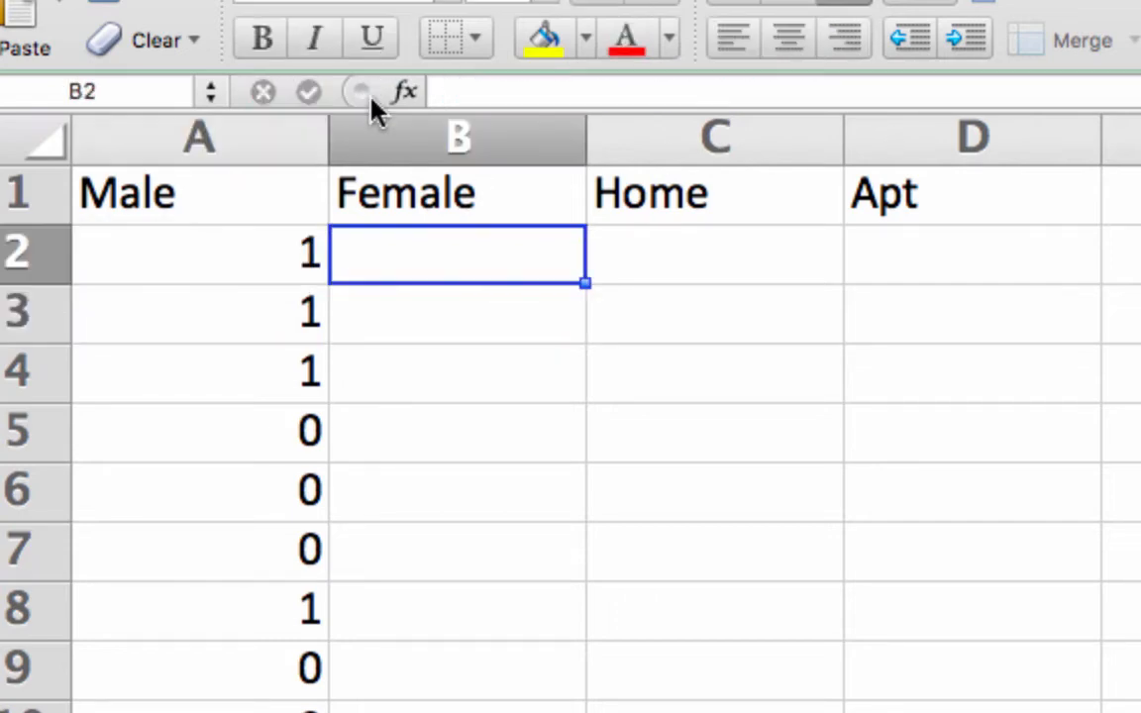
pyautogui.press('super+v')
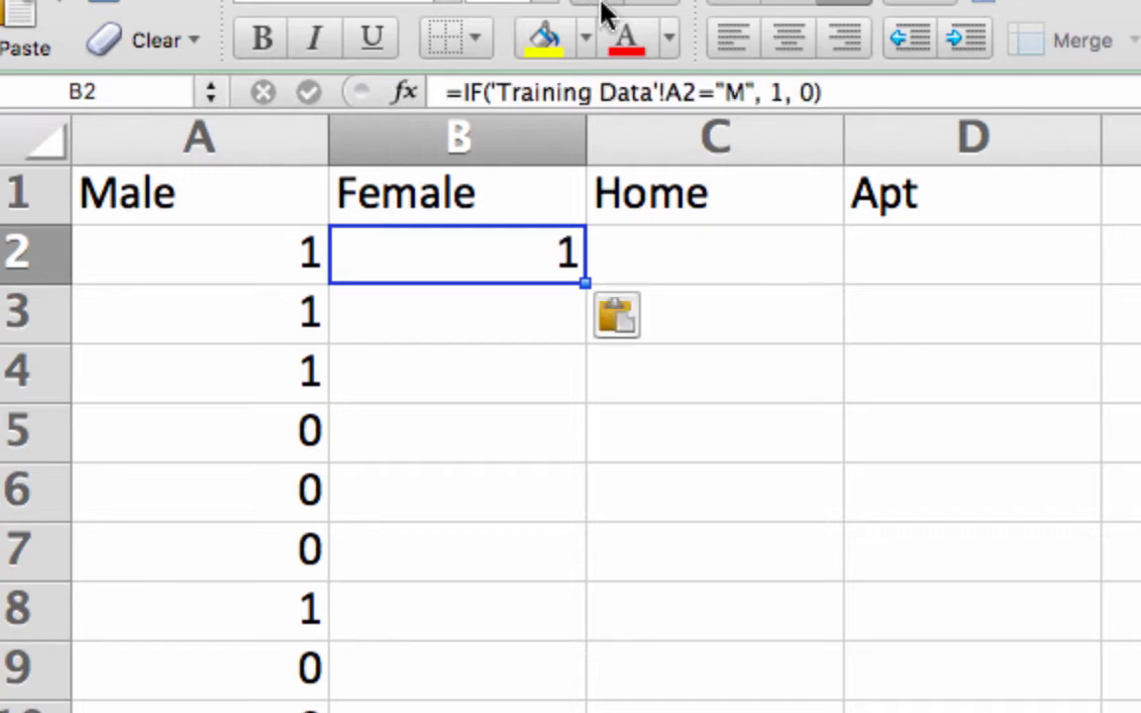
pyautogui.click(738, 92)
pyautogui.doubleClick(736, 92)
pyautogui.write('F')
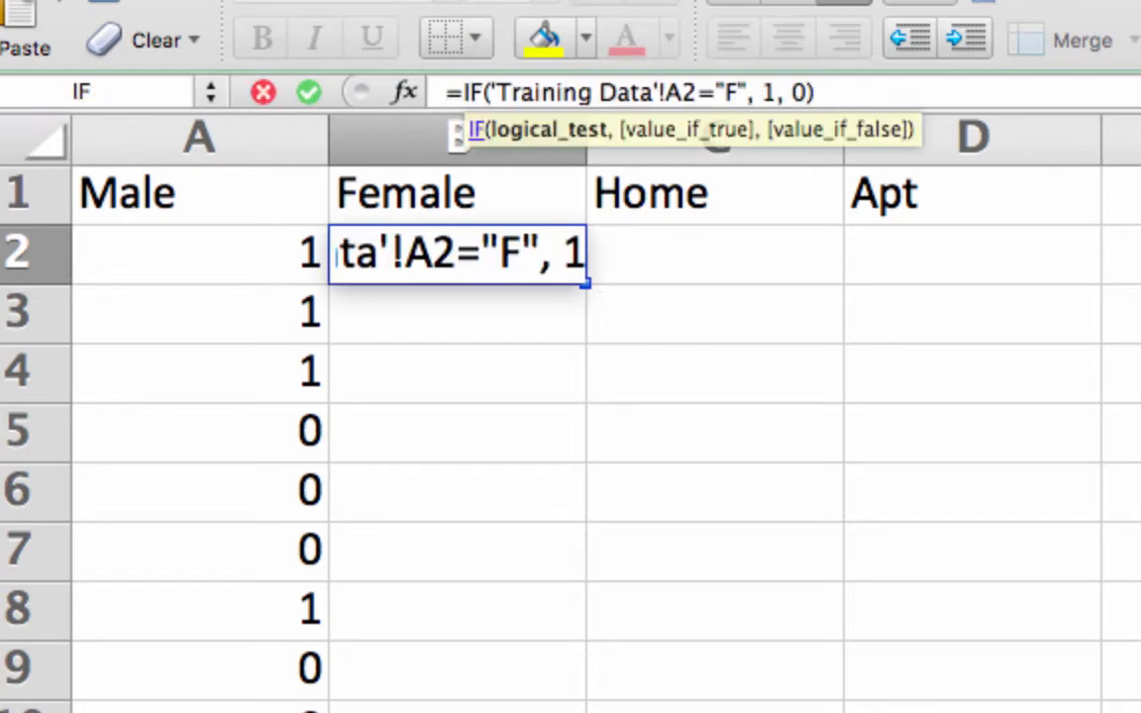
pyautogui.press('Return')
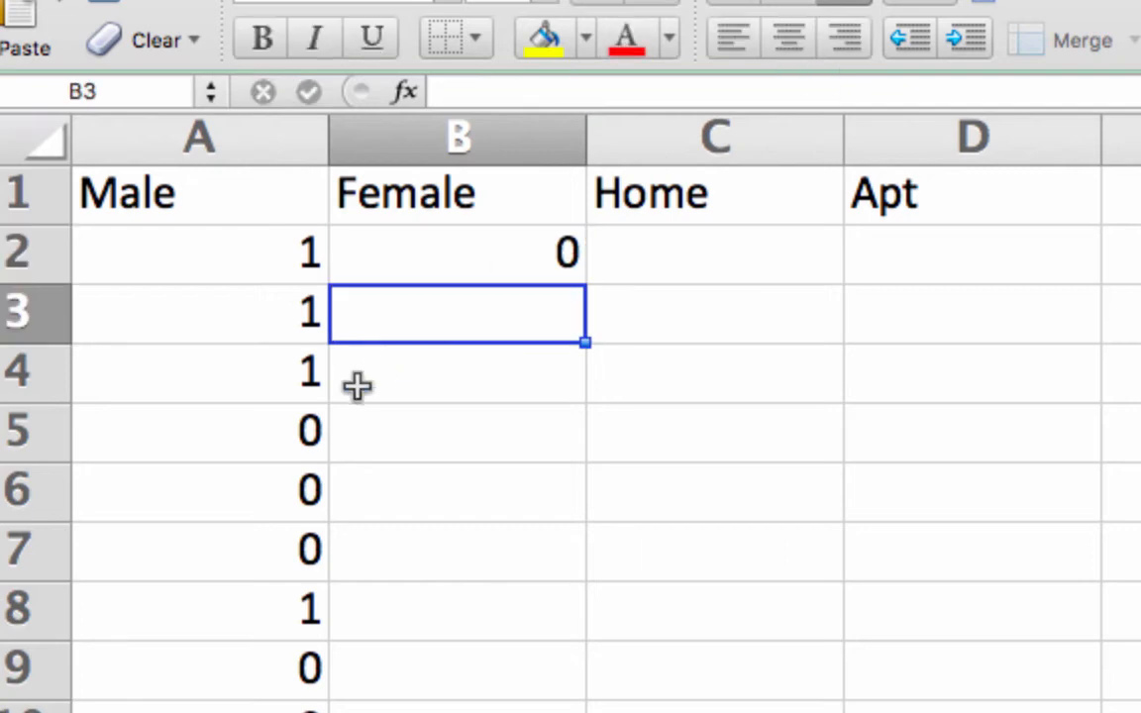
pyautogui.click(446, 256)
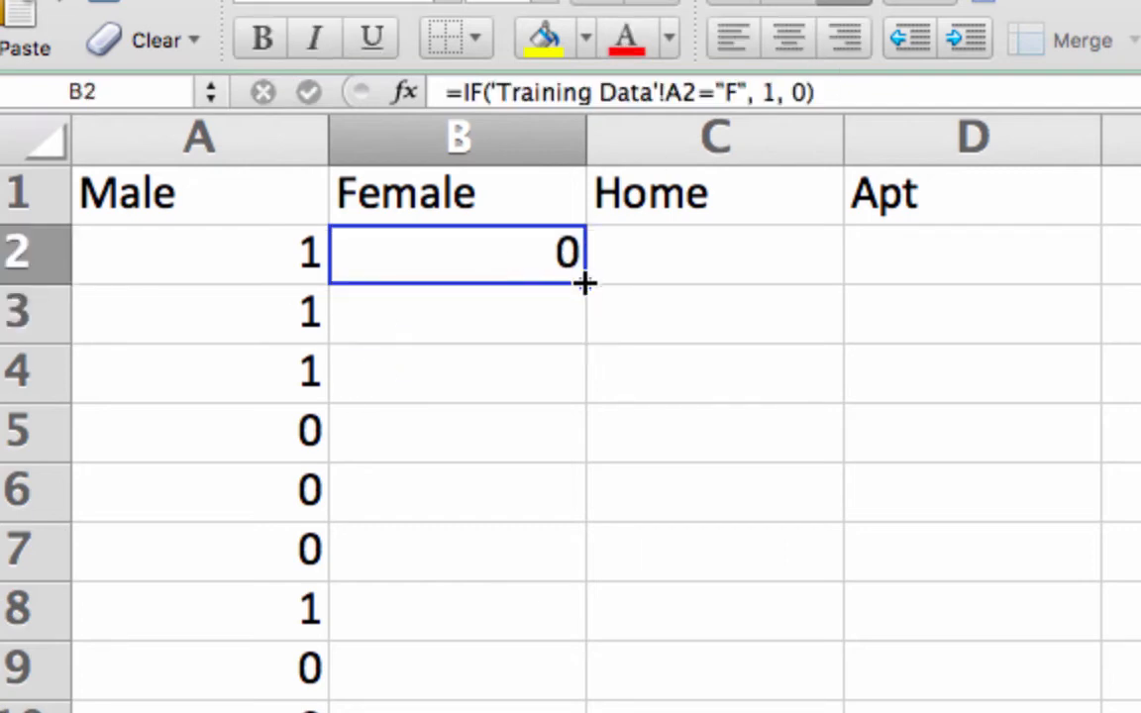
pyautogui.doubleClick(584, 283)
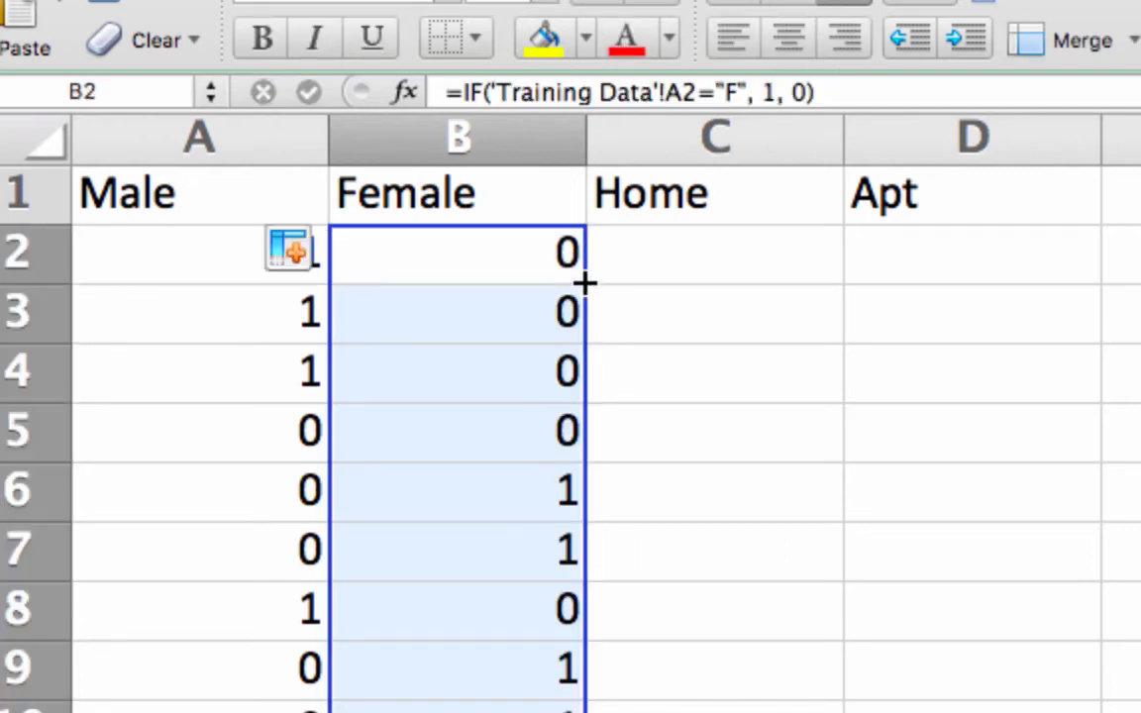
# Step: Enter the formula =IF('Training Data'!B2="H", 1, 0) in cell C2 of the Home column
pyautogui.click(701, 235)
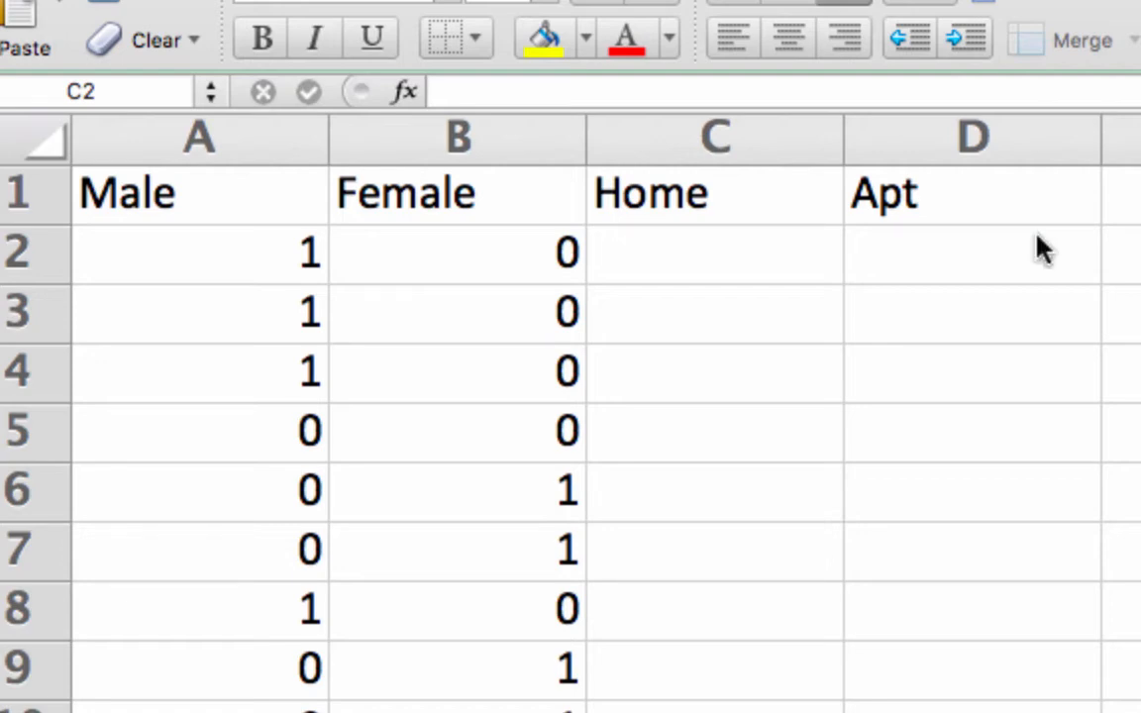
pyautogui.click(715, 267)
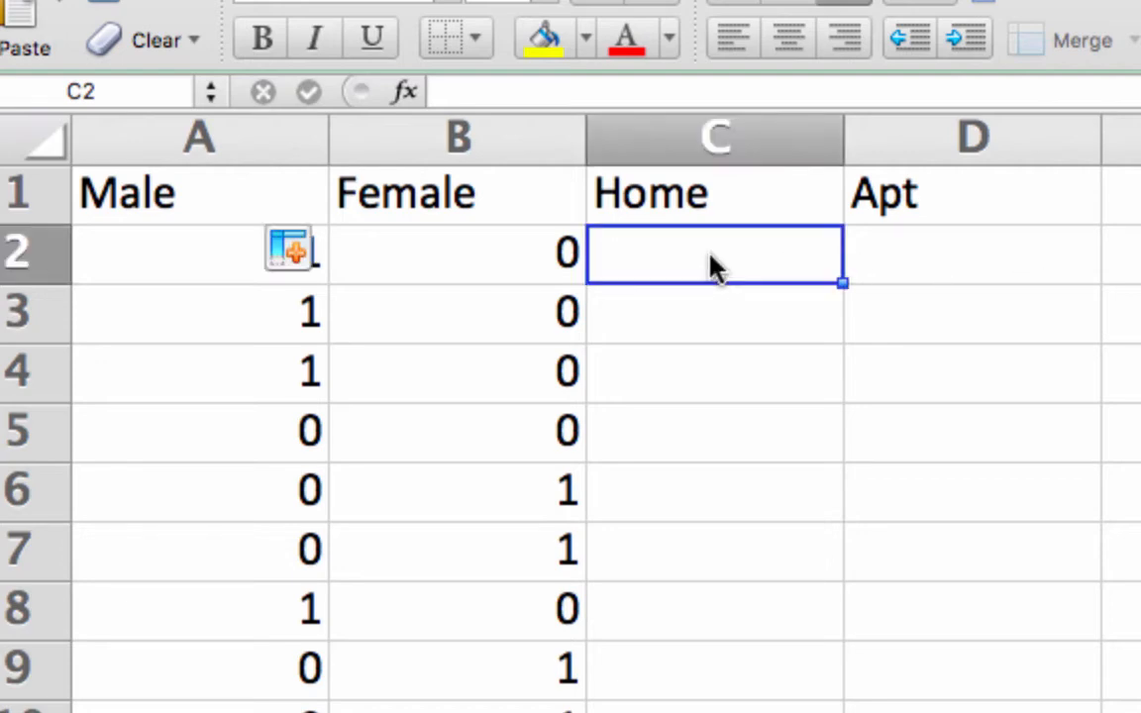
pyautogui.write('=if')
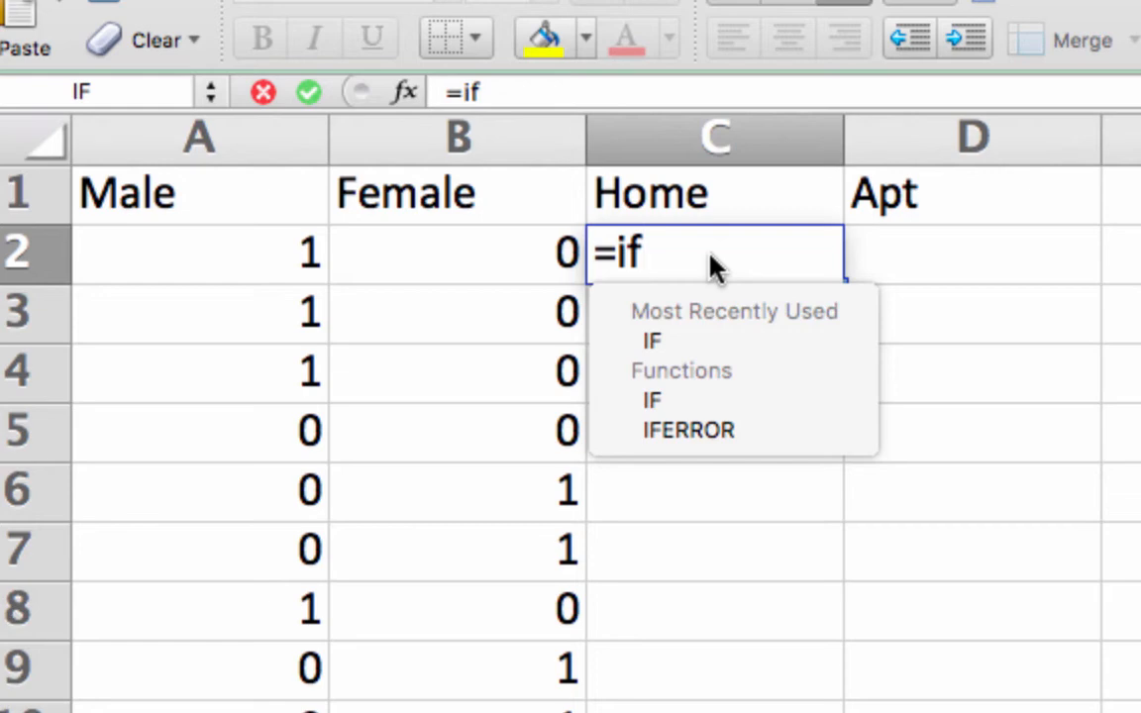
pyautogui.write('(')
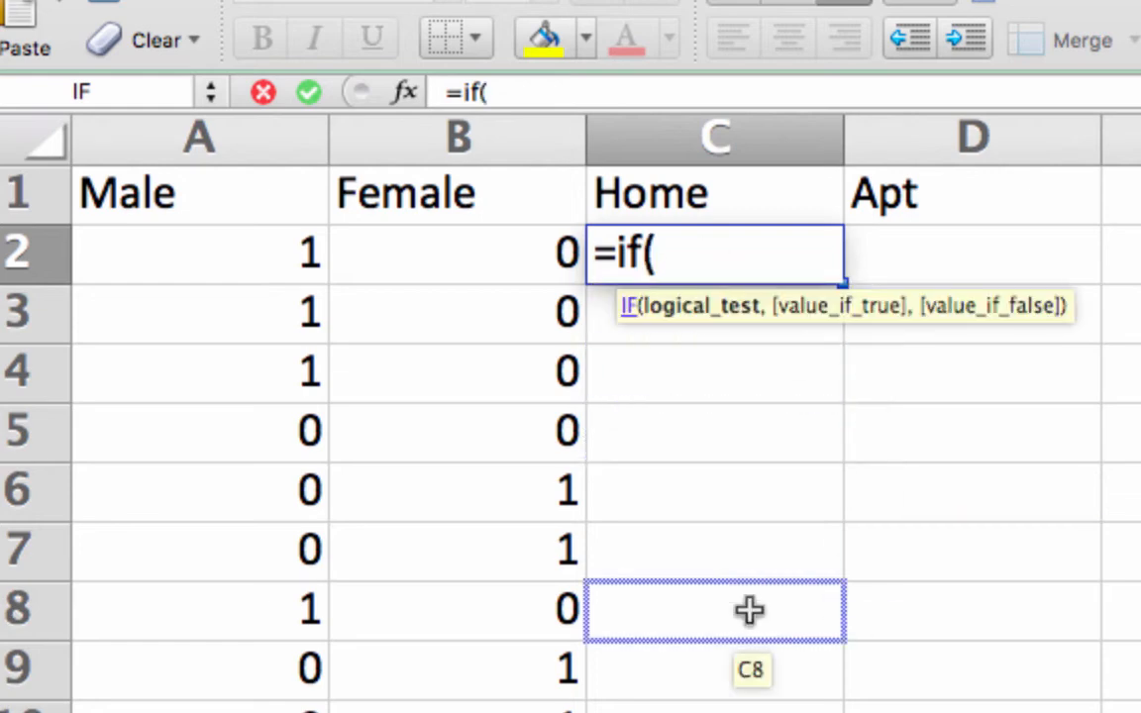
pyautogui.click(465, 710)
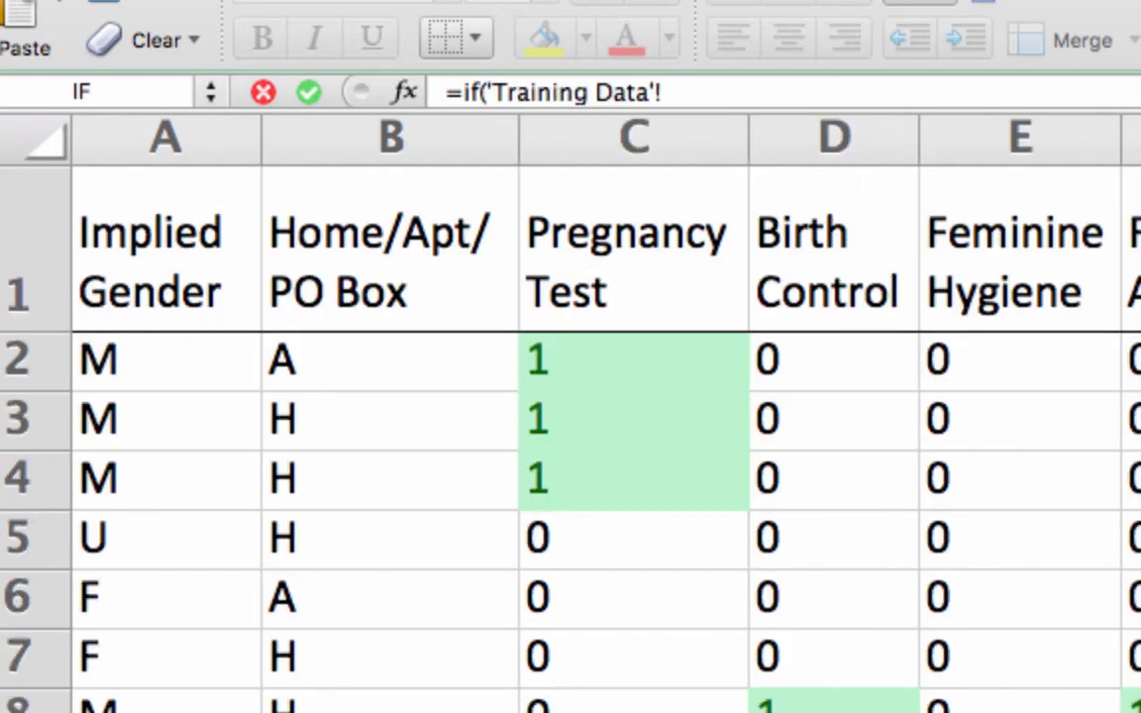
pyautogui.click(392, 368)
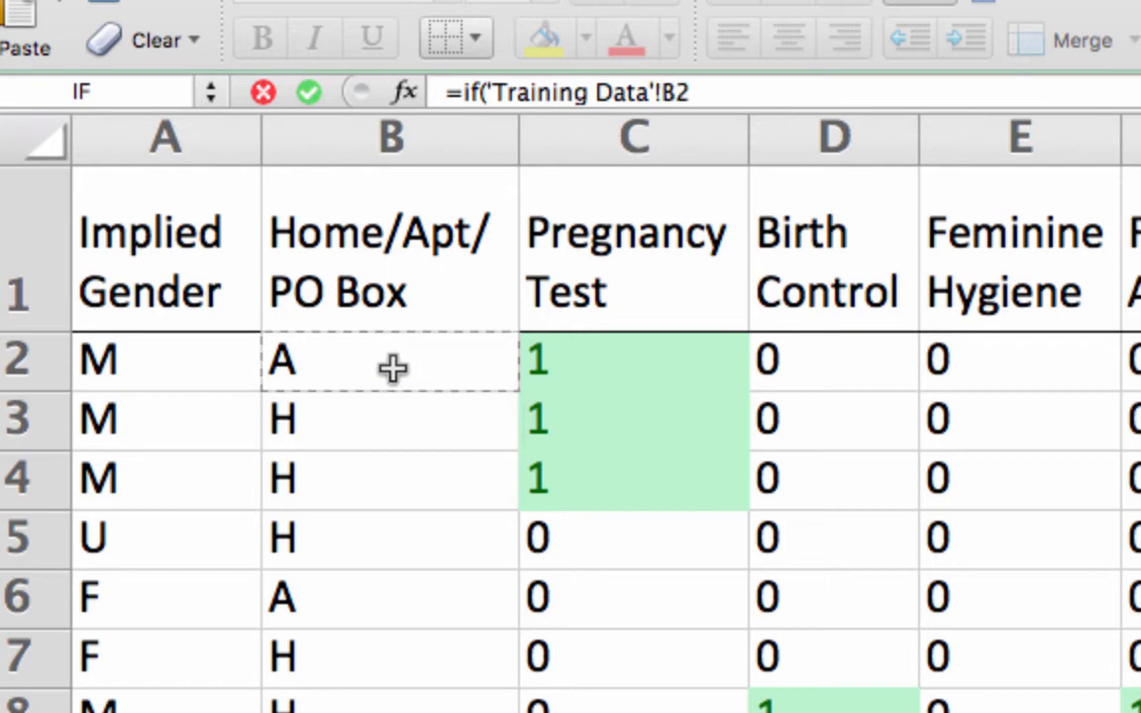
pyautogui.write('=')
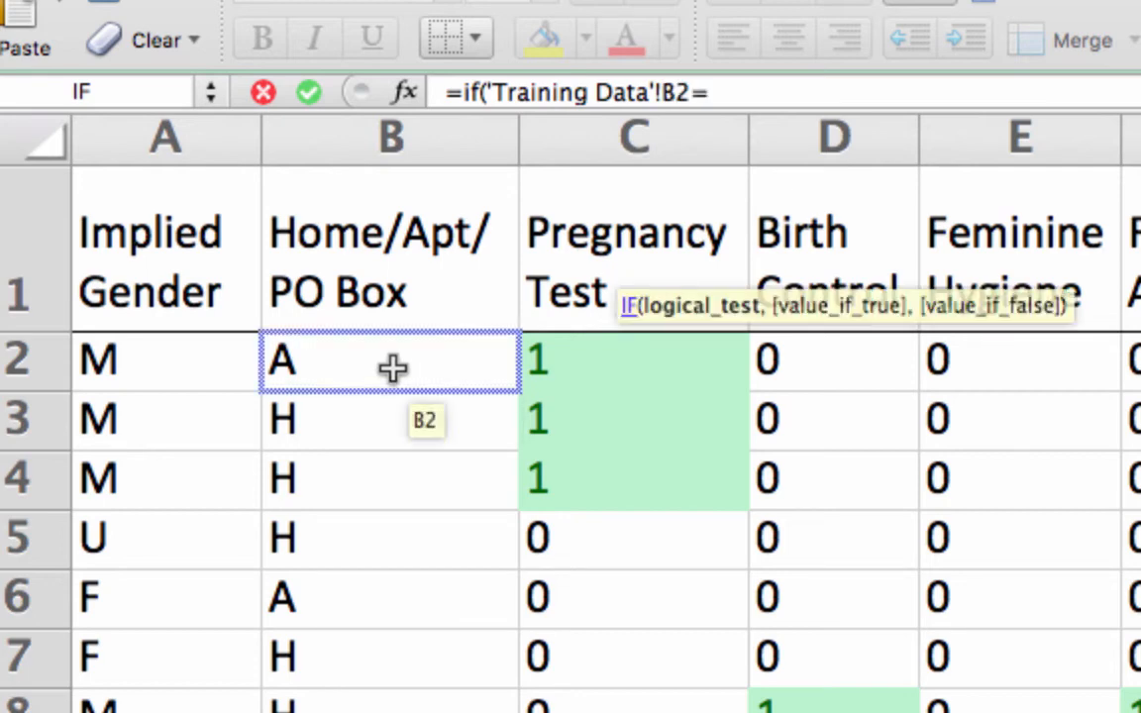
pyautogui.write('"H", 1')
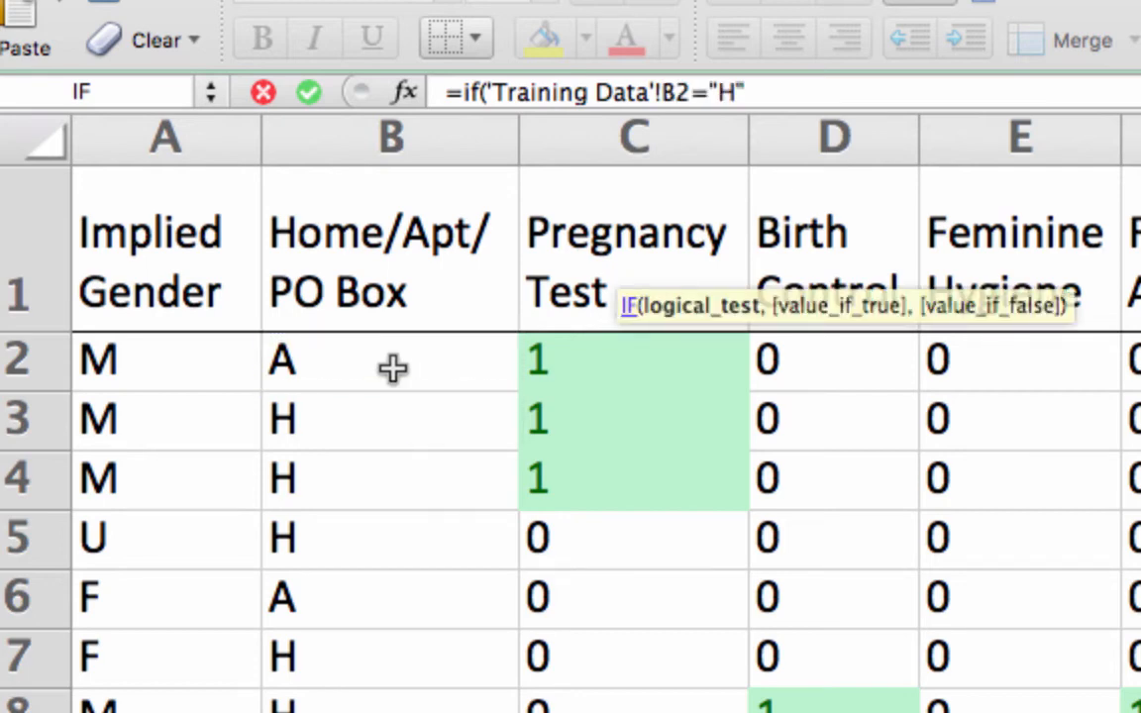
pyautogui.write(', 0')
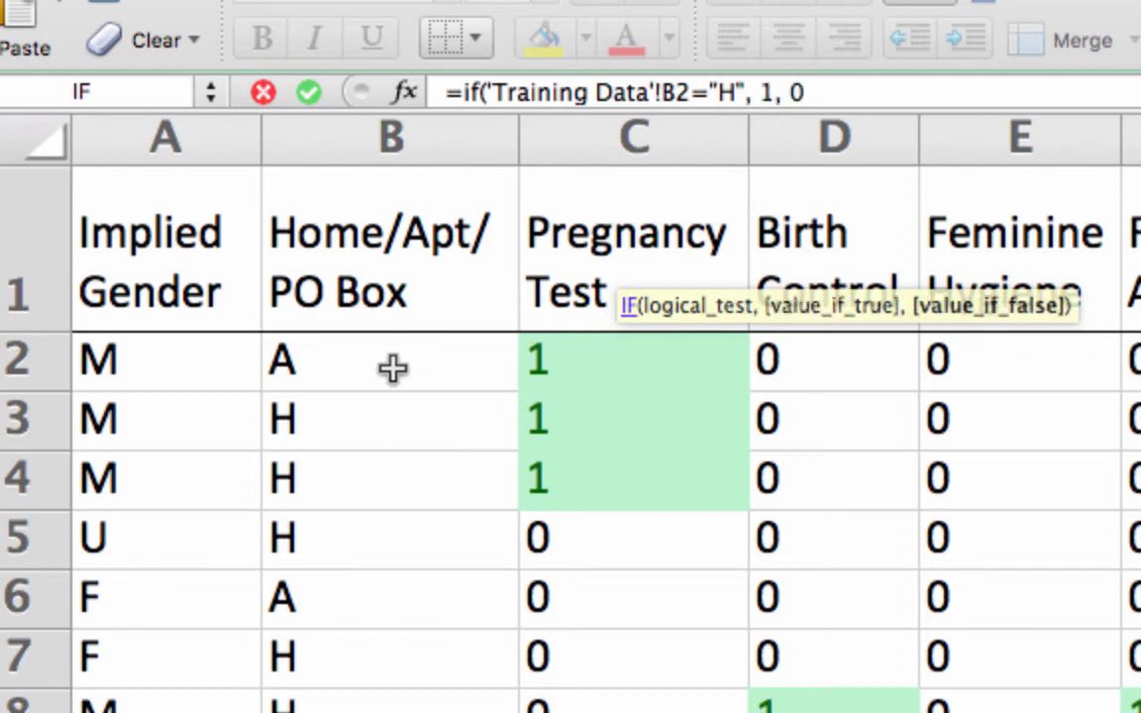
pyautogui.write(')')
pyautogui.press('Return')
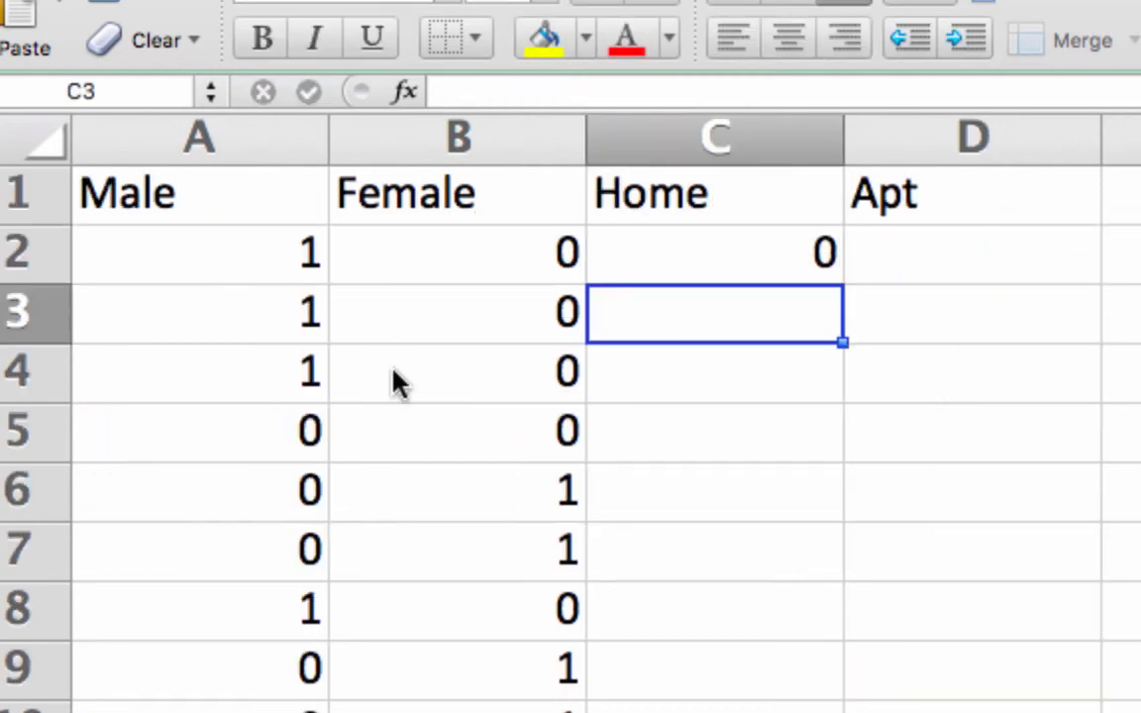
# Step: Fill the Home formula from C2 down the column alongside the existing data
pyautogui.press('Up')
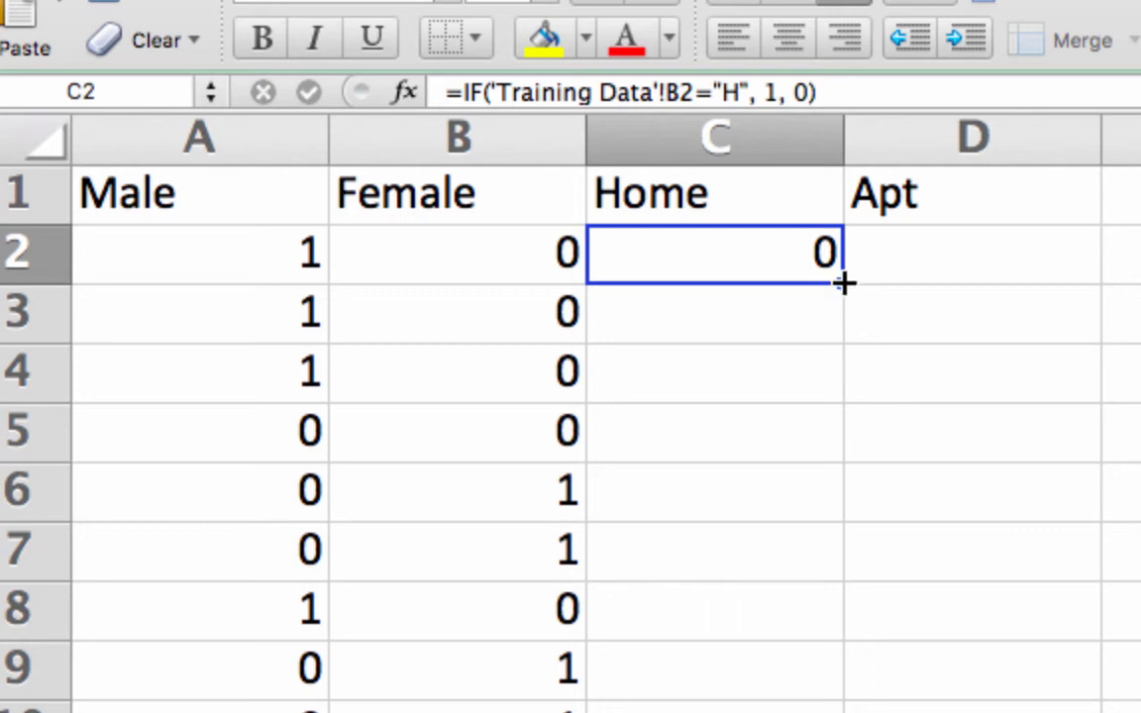
pyautogui.doubleClick(841, 282)
pyautogui.click(837, 259)
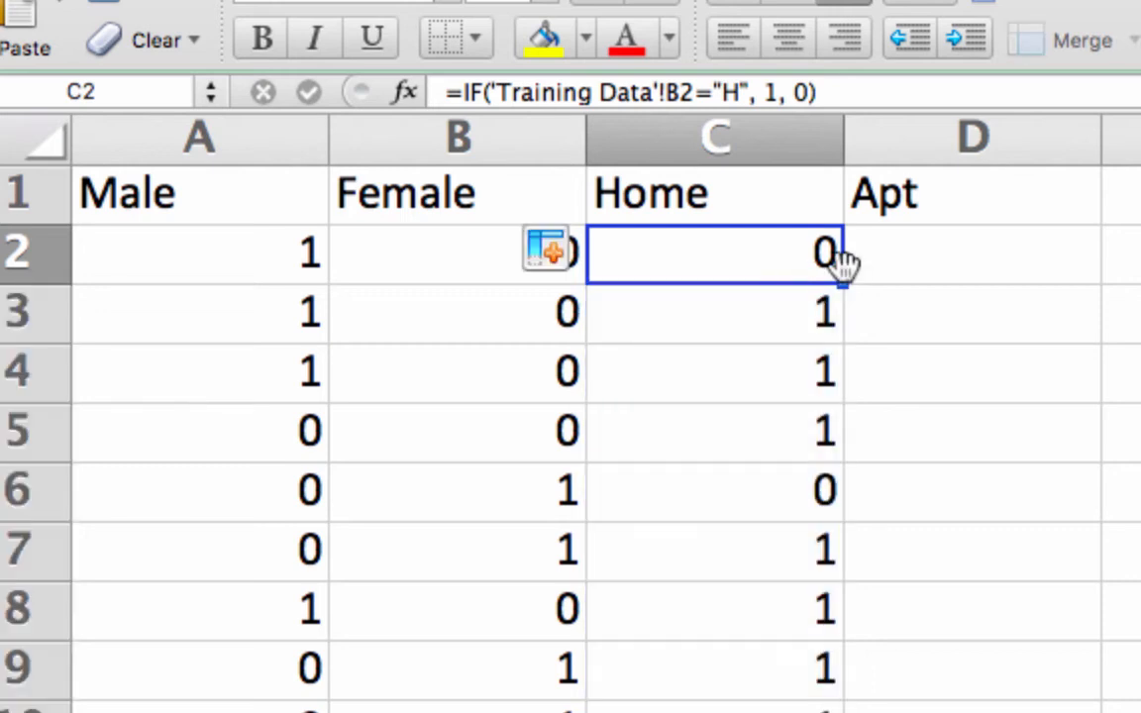
# Step: Review the Female formula in B2 and copy the Home formula text from cell C2
pyautogui.click(393, 250)
pyautogui.press('Left')
pyautogui.press('Right')
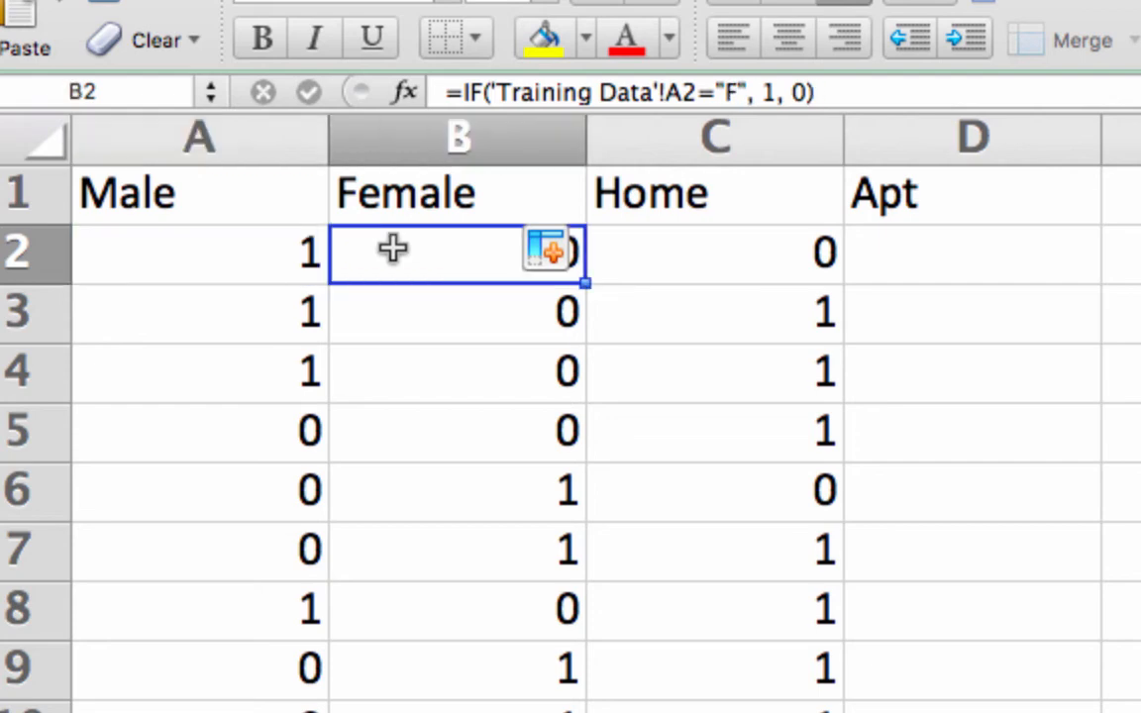
pyautogui.press('Right')
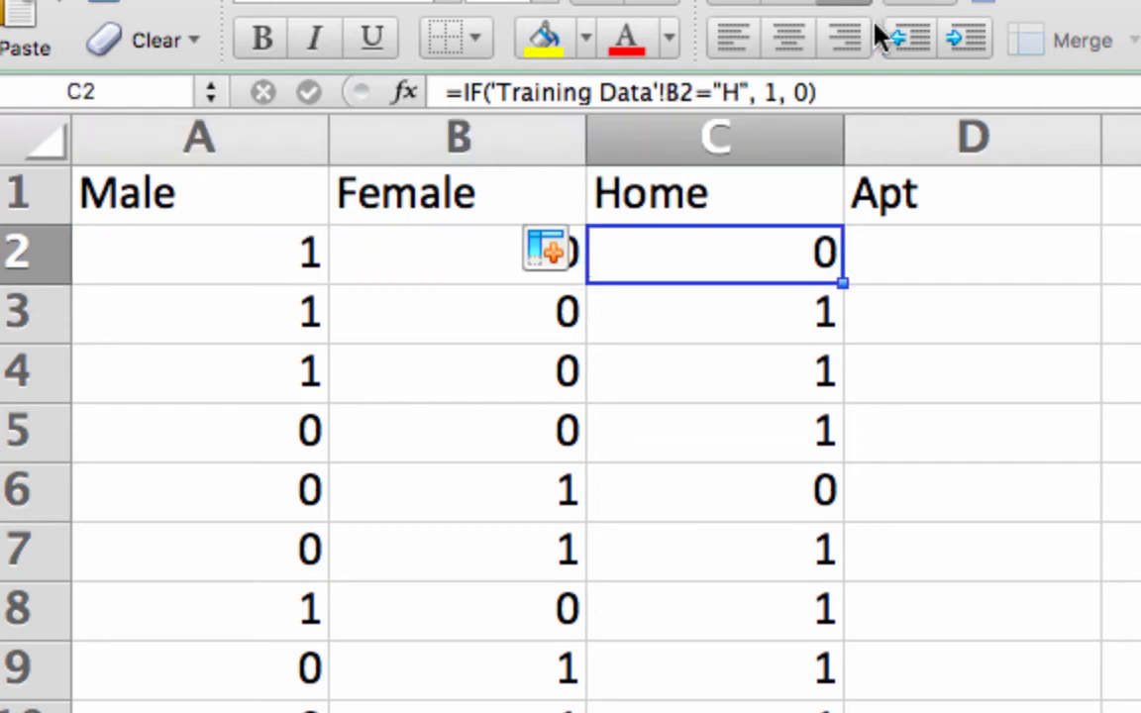
pyautogui.click(830, 91)
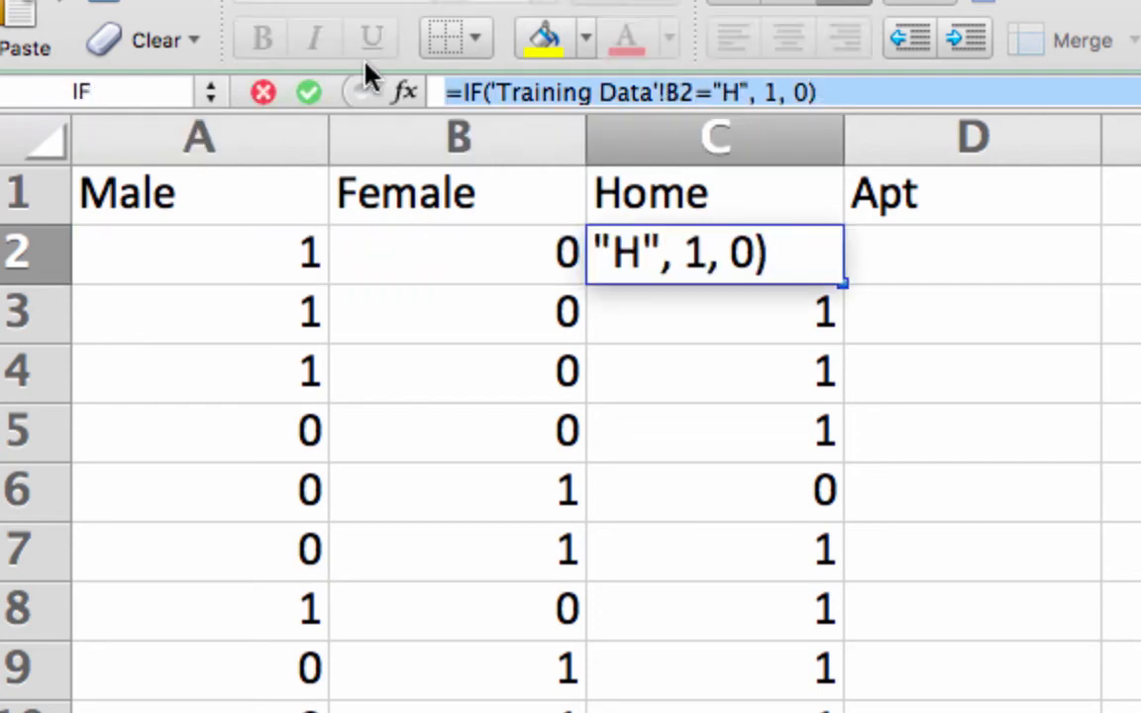
pyautogui.press('Return')
# Step: Paste the formula into D2, change its test value to "A", and fill it down the Apt column
pyautogui.press('Up')
pyautogui.press('Right')
pyautogui.press('super+v')
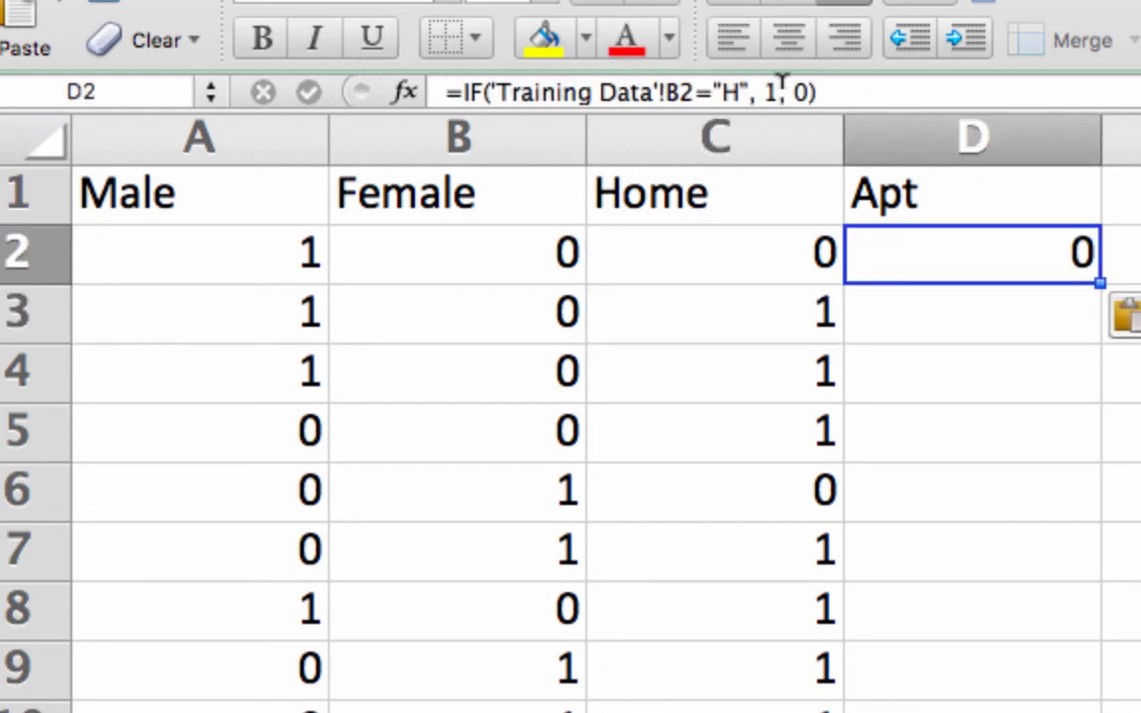
pyautogui.click(741, 92)
pyautogui.press('BackSpace')
pyautogui.write('A')
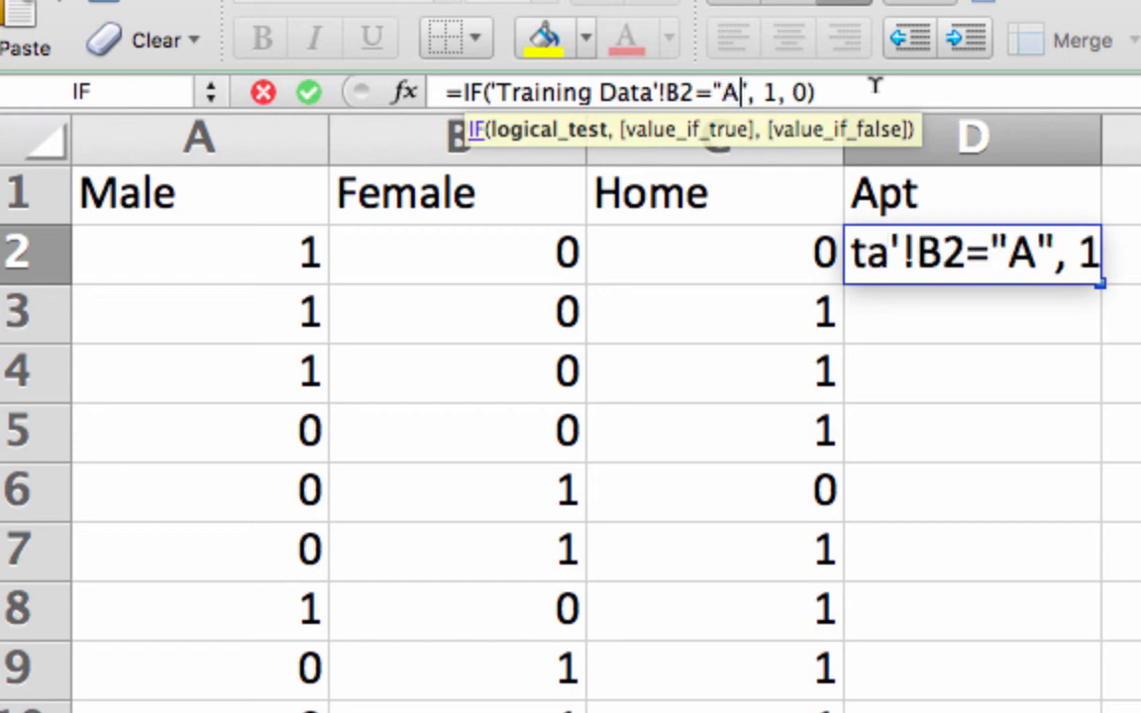
pyautogui.press('Return')
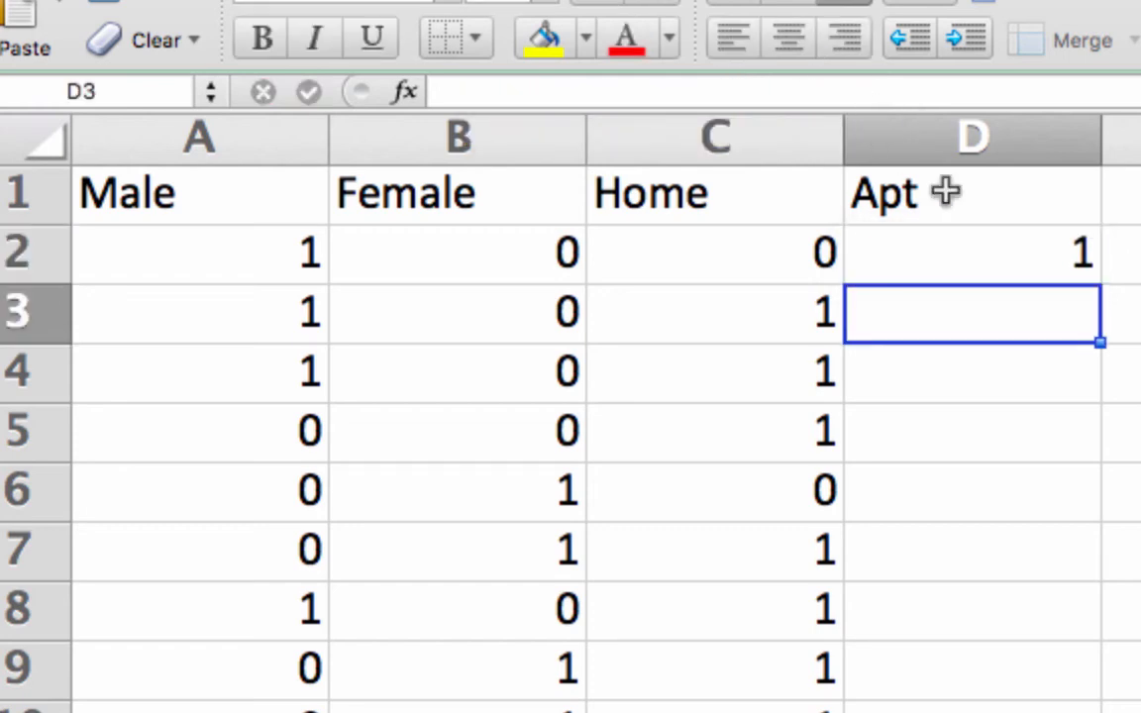
pyautogui.click(953, 260)
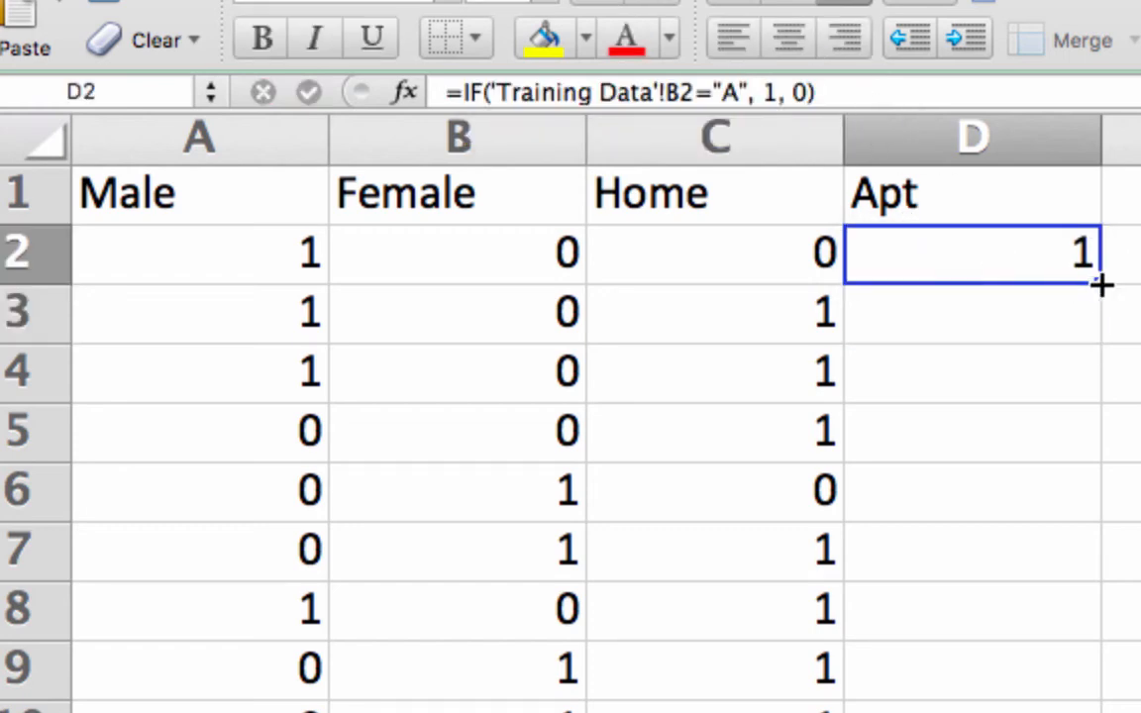
pyautogui.doubleClick(1100, 284)
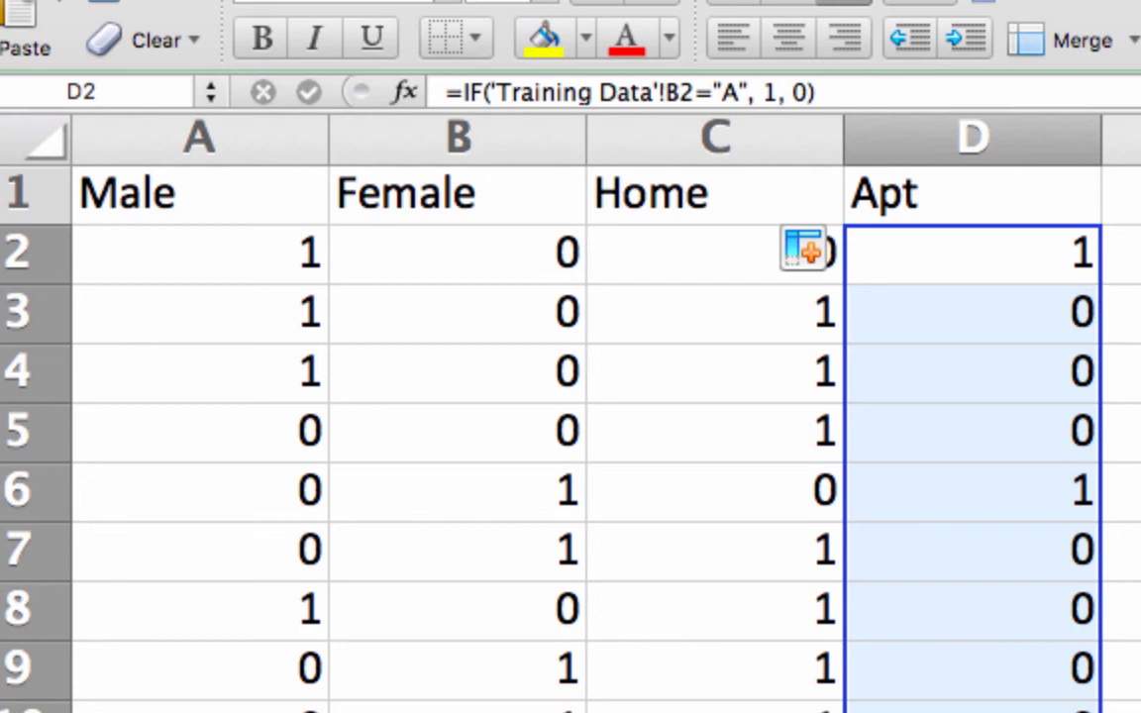
# Step: Copy the Training Data range from the Pregnancy Test header in C1 through S1001 and return to the Data with dummy vars sheet
pyautogui.hotkey('ctrl', 'pageup')
pyautogui.click(647, 258)
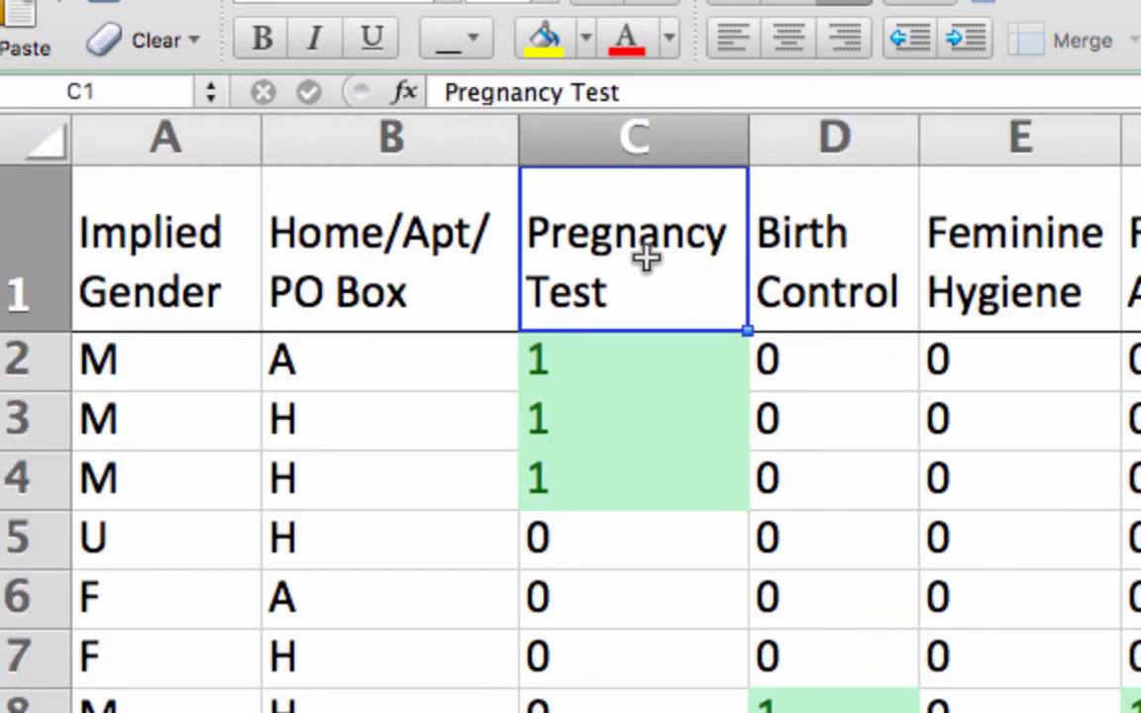
pyautogui.press('super+shift+Right')
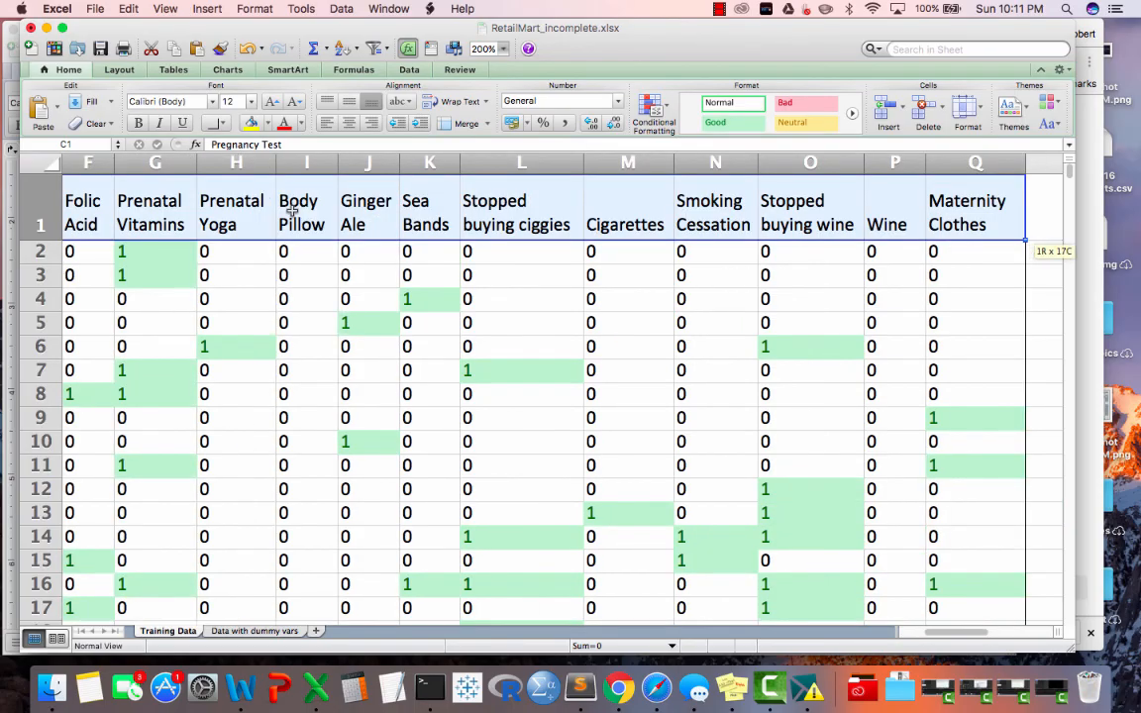
pyautogui.press('super+shift+Right')
pyautogui.press('super+shift+Down')
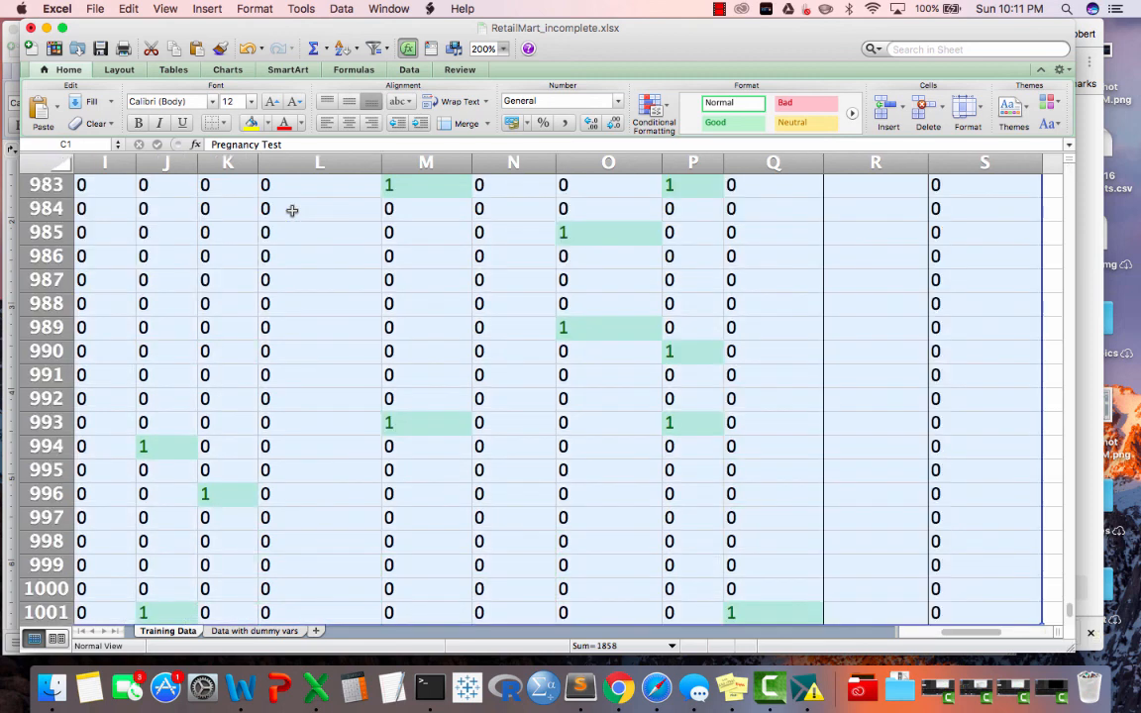
pyautogui.scroll(-3, 280, 351)
pyautogui.press('super+c')
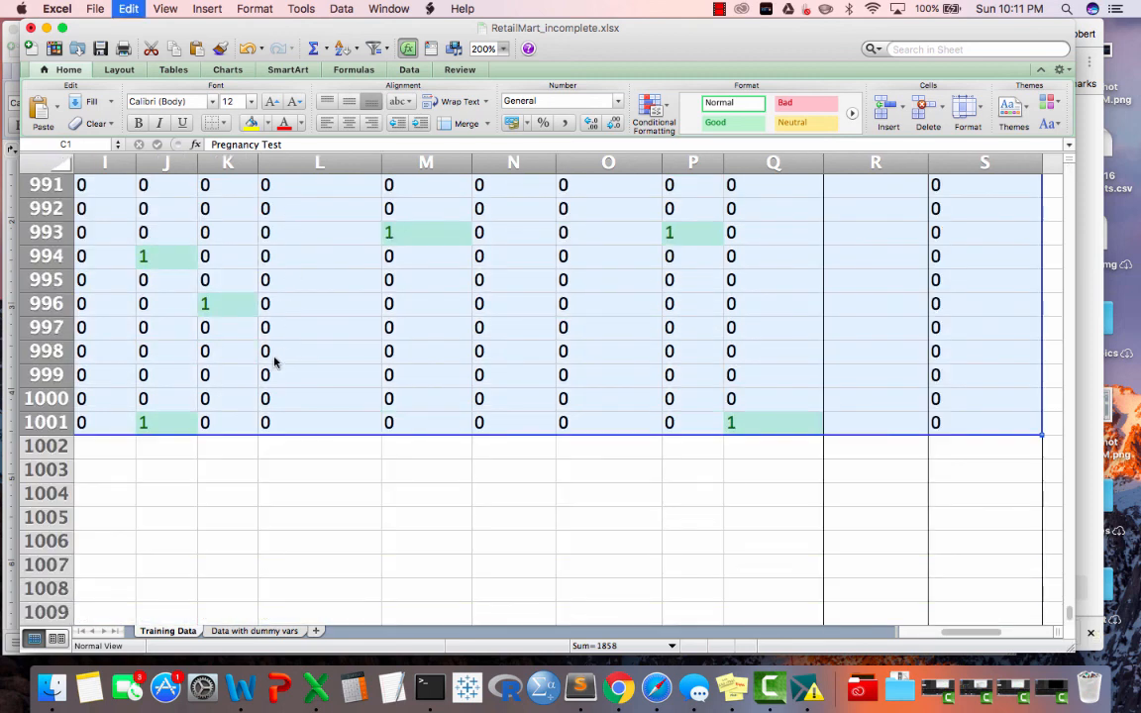
pyautogui.click(247, 635)
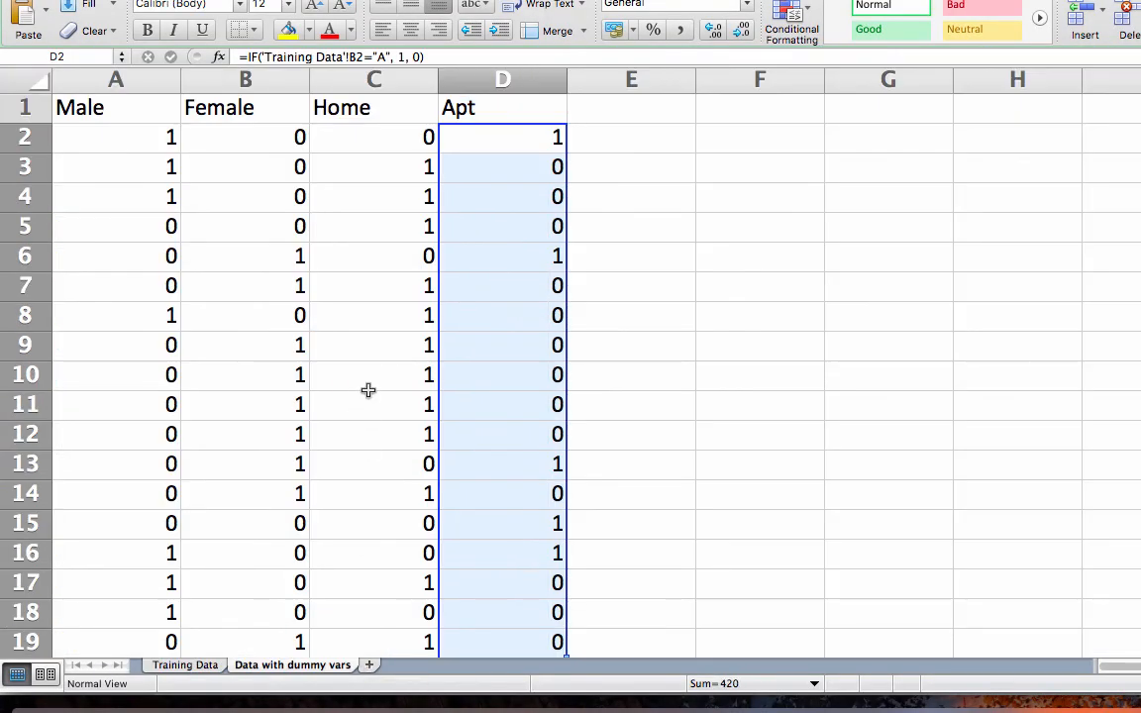
# Step: Paste the copied Training Data range into the dummy variables sheet starting at E1 and set the sheet zoom to 75%
pyautogui.click(614, 109)
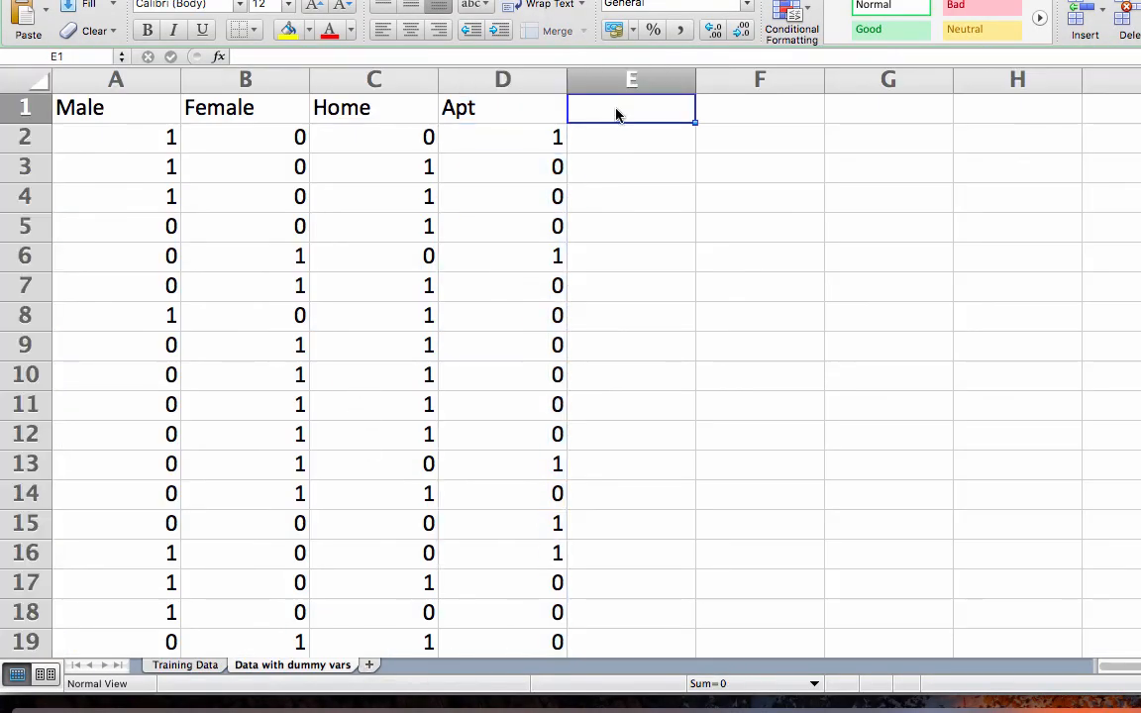
pyautogui.press('super+v')
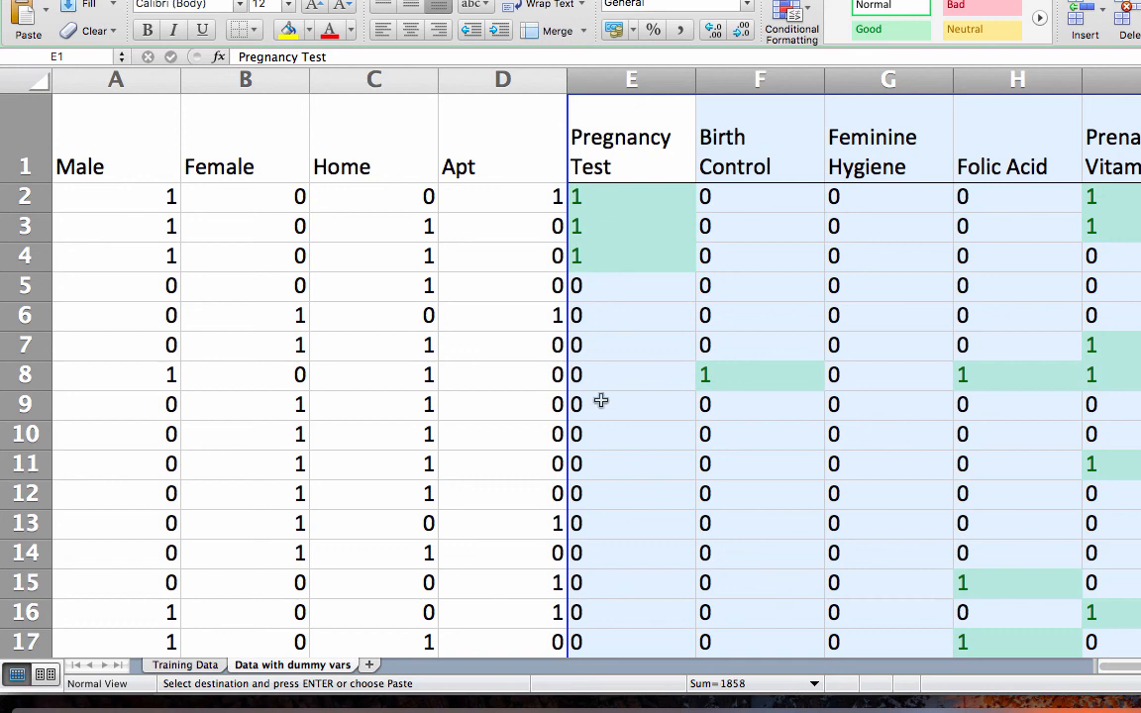
pyautogui.click(638, 1)
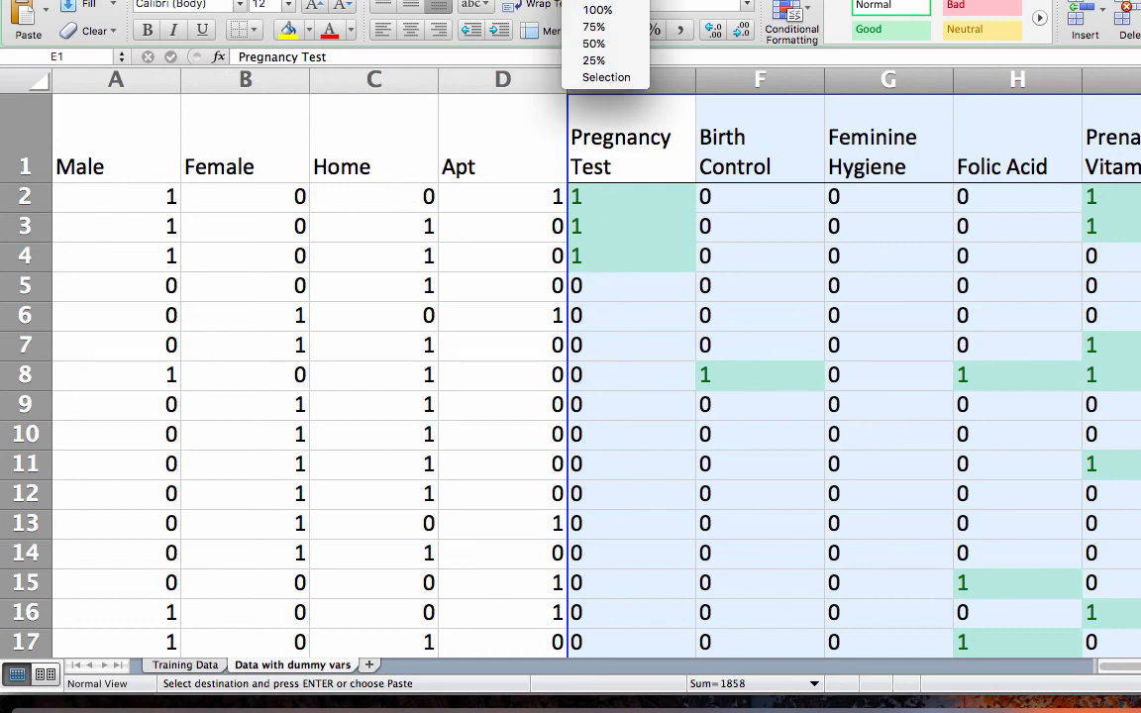
pyautogui.click(597, 25)
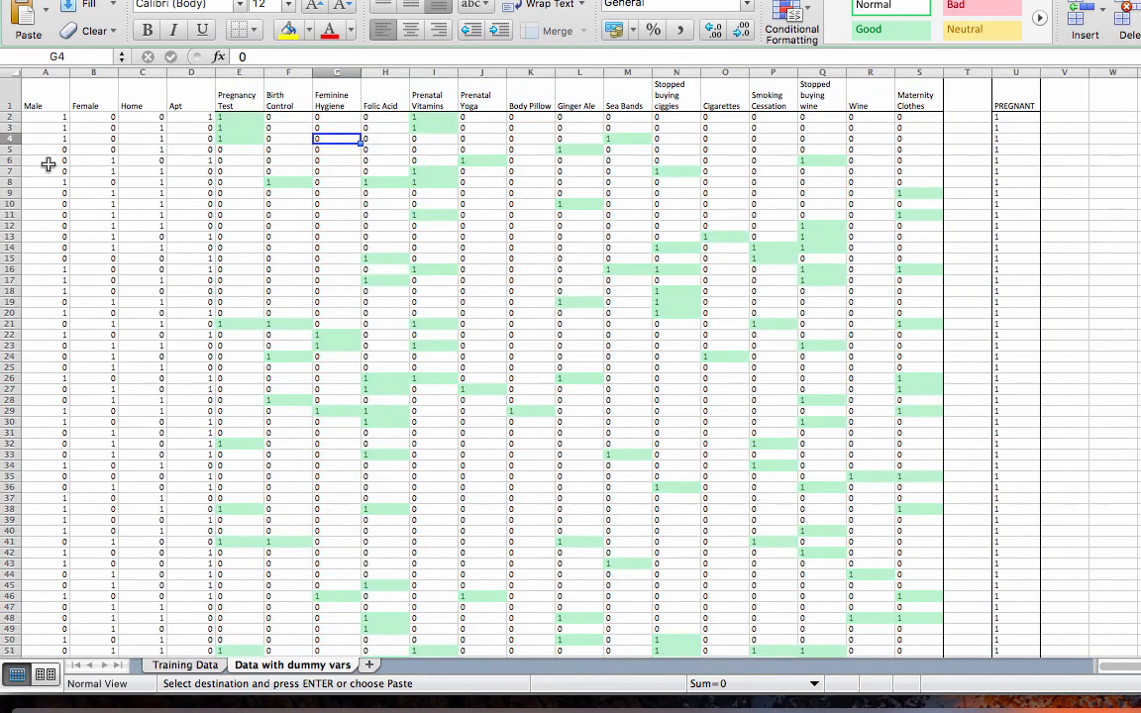
# Step: Select the Male, Female, Home and Apt columns, A through D
pyautogui.click(49, 161)
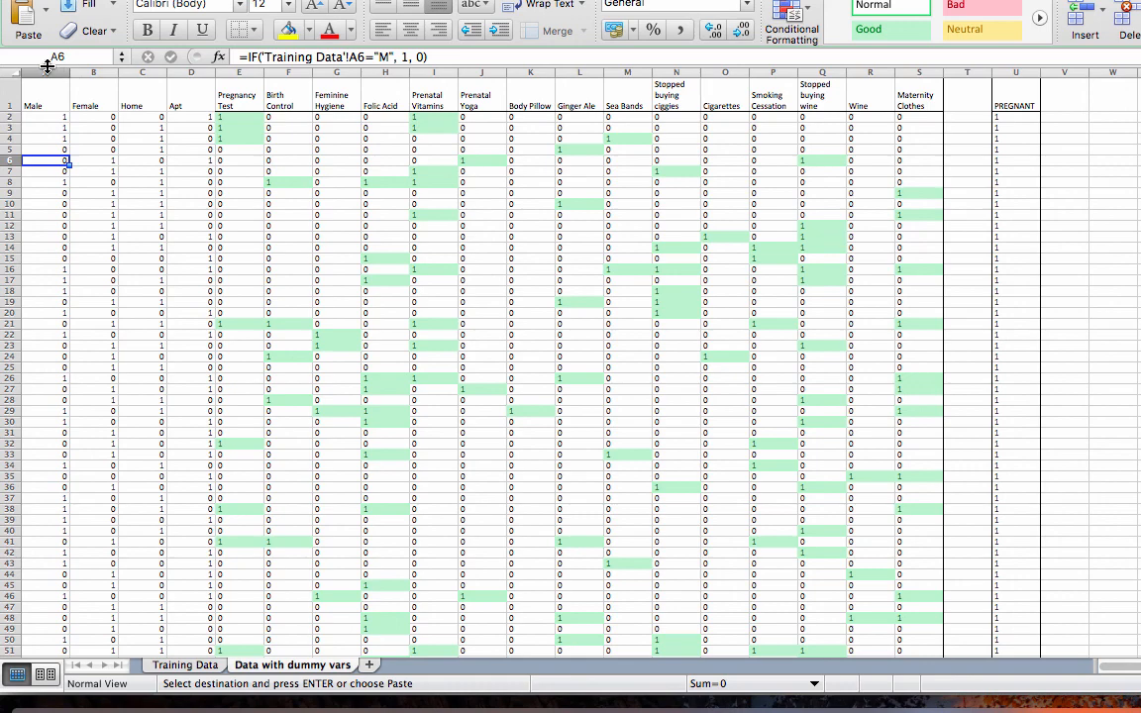
pyautogui.moveTo(39, 69); pyautogui.dragTo(193, 71)
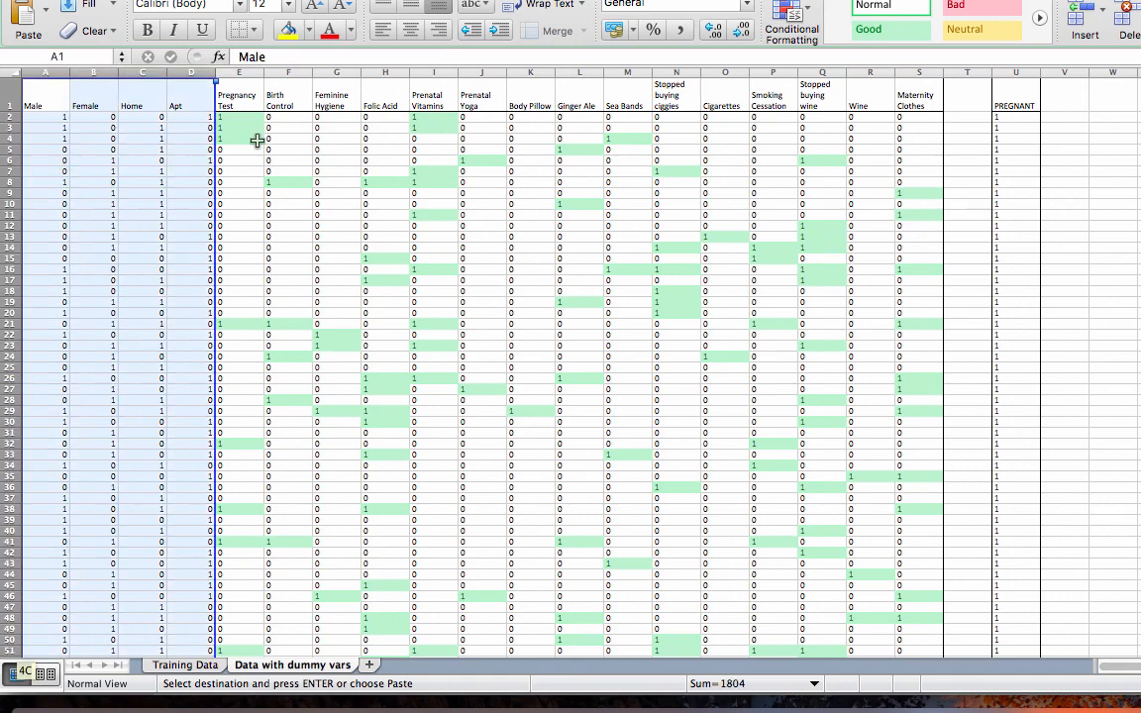